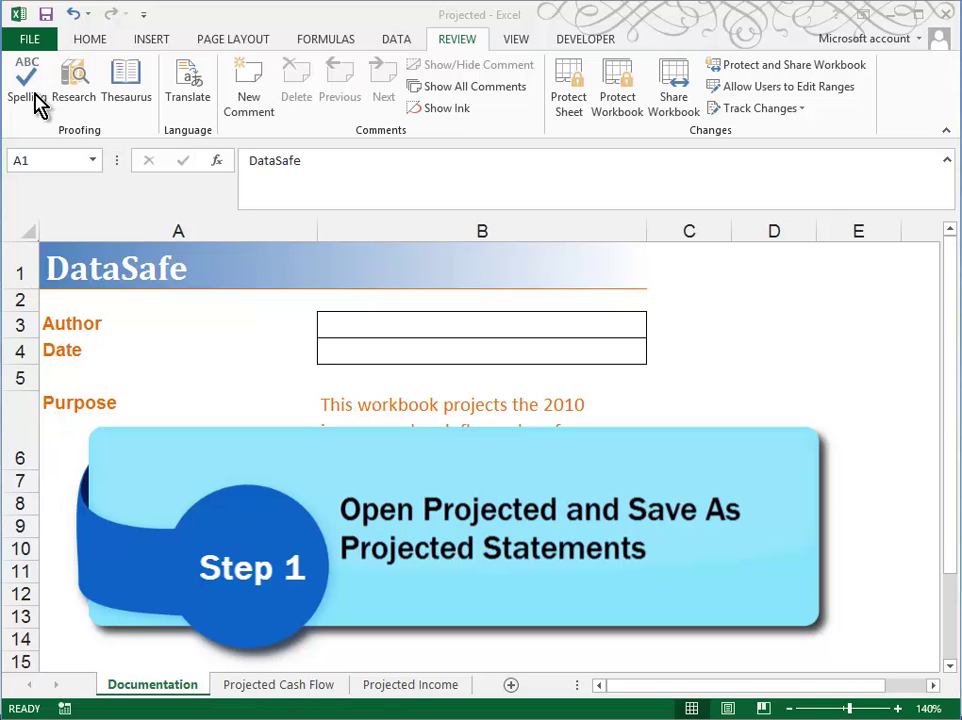
Save a copy of the Projected workbook named ProjectedStatements into the Review folder
{"action": "left_click", "coordinate": [38, 48]}
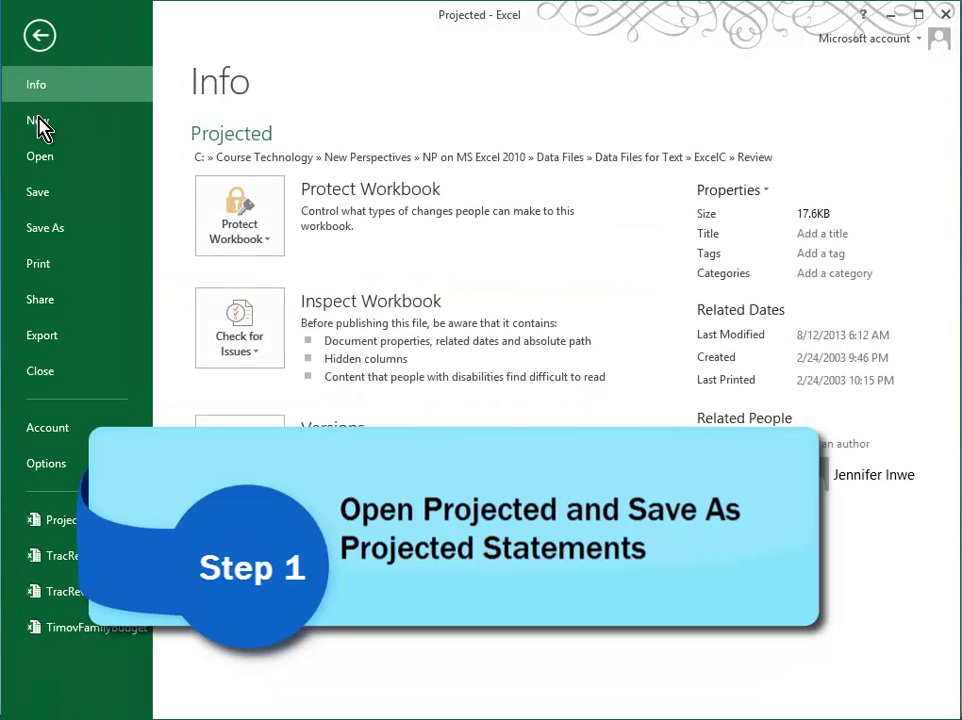
{"action": "left_click", "coordinate": [52, 234]}
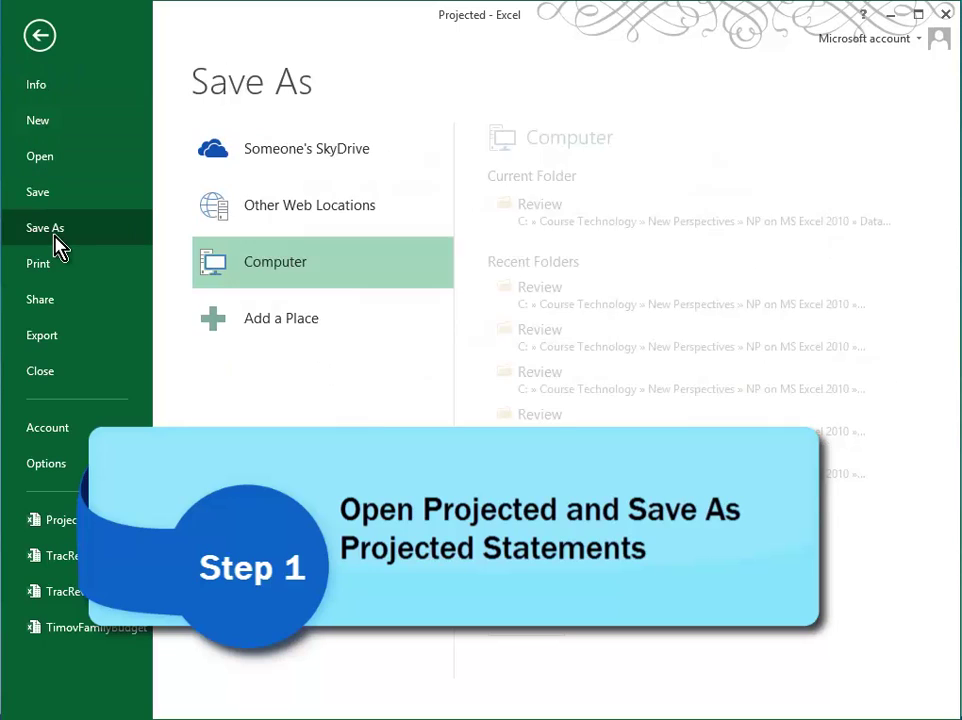
{"action": "left_click", "coordinate": [596, 222]}
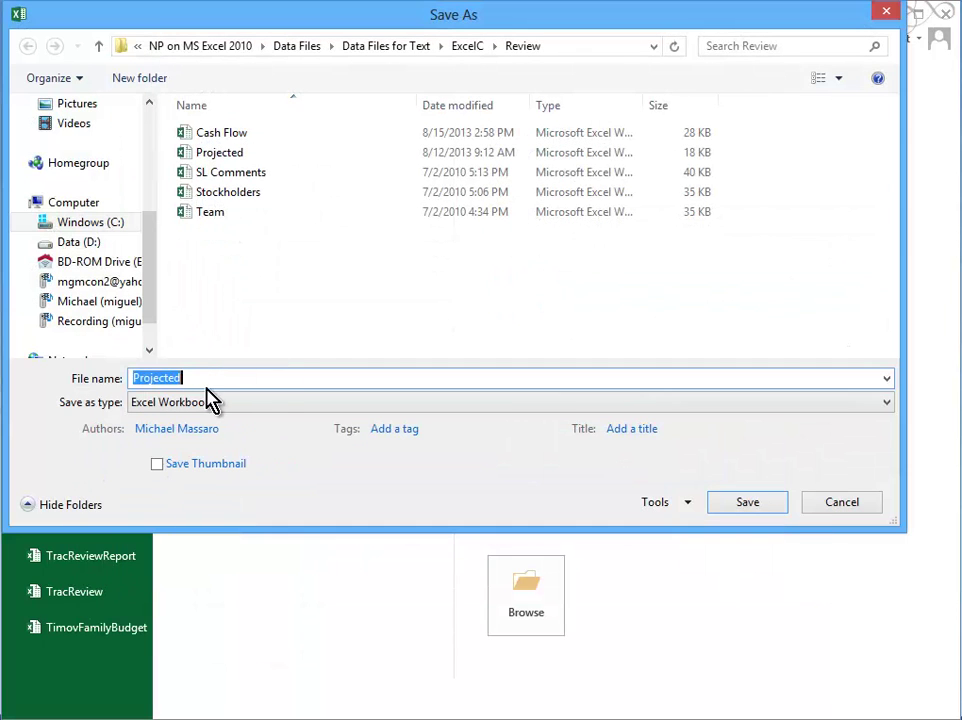
{"action": "left_click", "coordinate": [202, 376]}
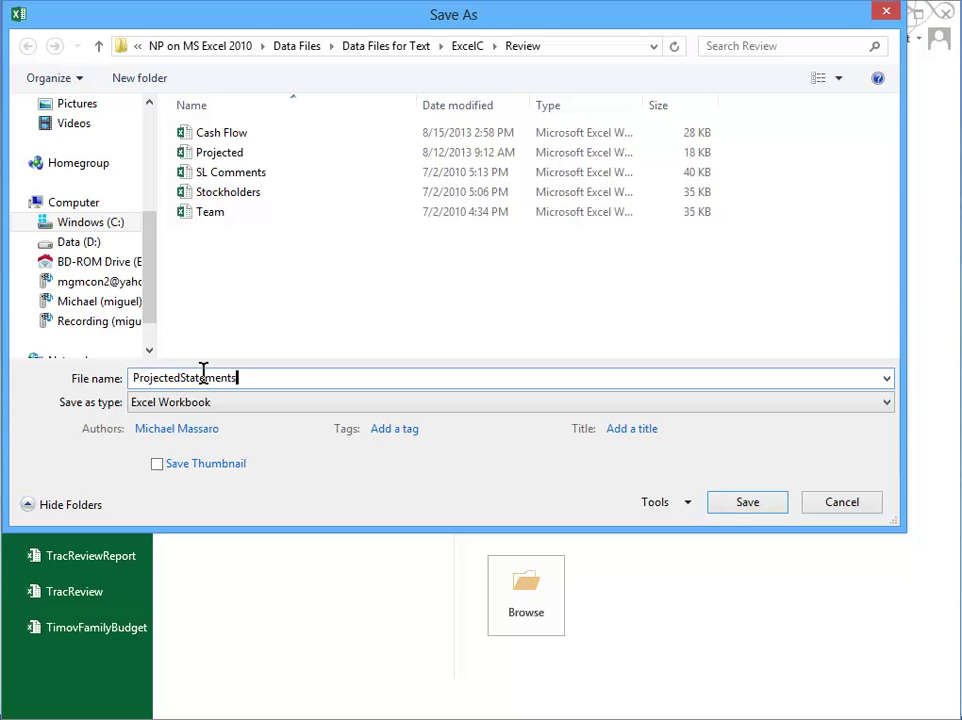
{"action": "left_click", "coordinate": [731, 508]}
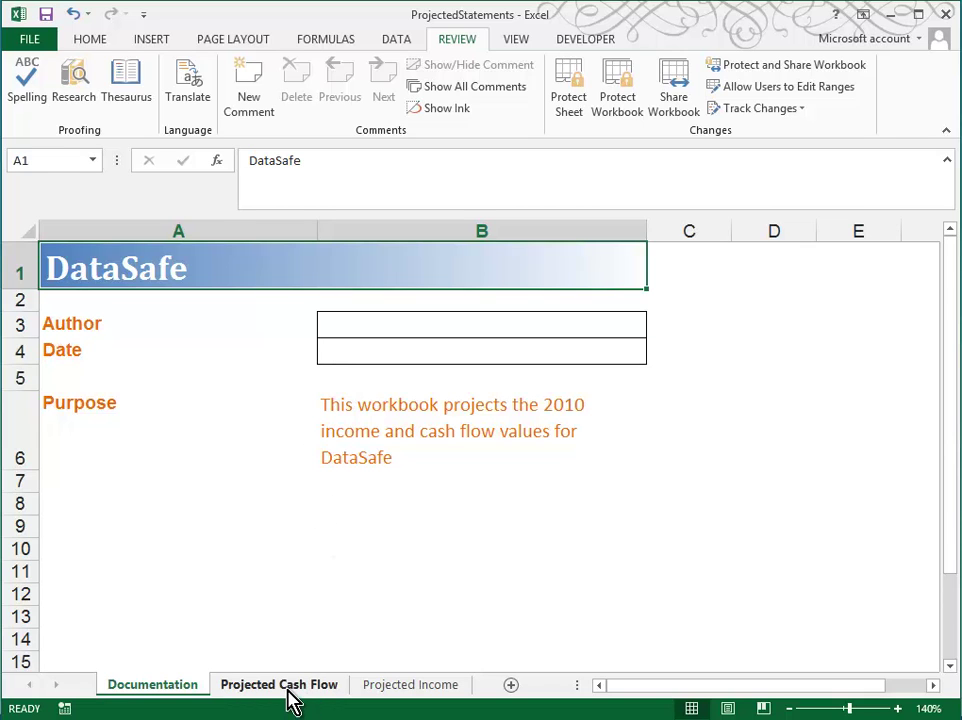
On Projected Income, comment on B7: 'Do you think that $840,000 is a reasonable estimate for next year's revenue?'
{"action": "left_click", "coordinate": [386, 690]}
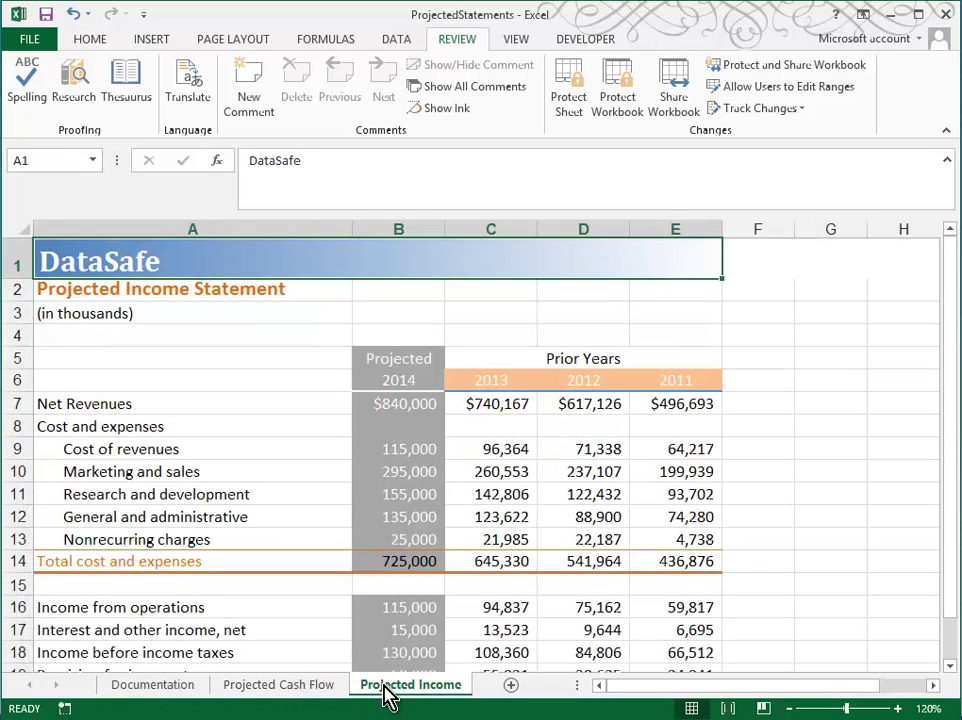
{"action": "left_click", "coordinate": [895, 708]}
{"action": "left_click", "coordinate": [895, 708]}
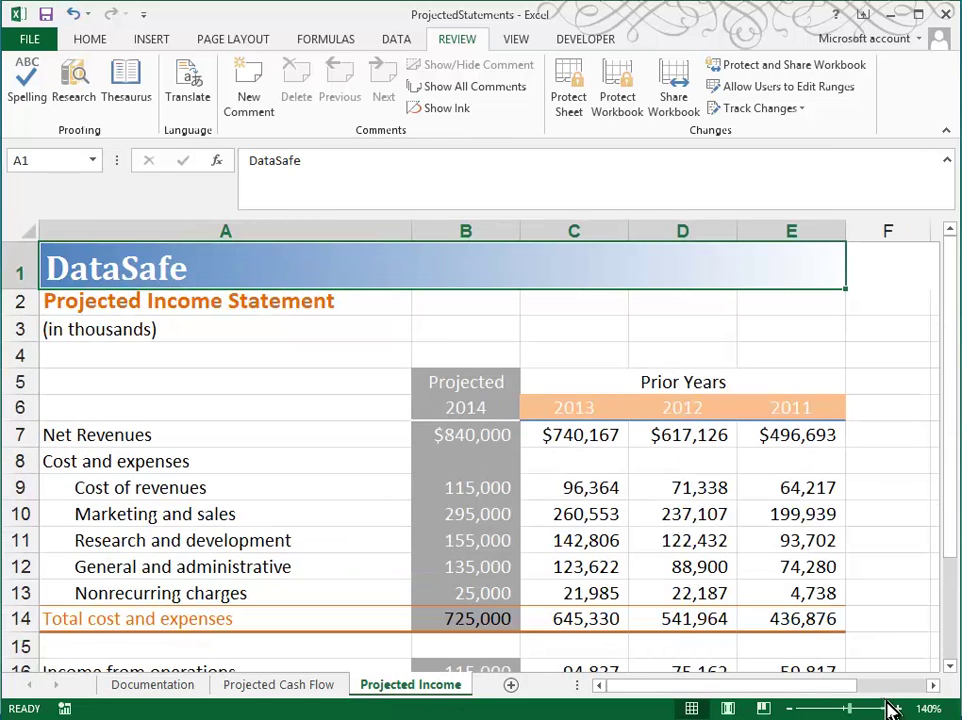
{"action": "left_click", "coordinate": [464, 431]}
{"action": "right_click", "coordinate": [466, 438]}
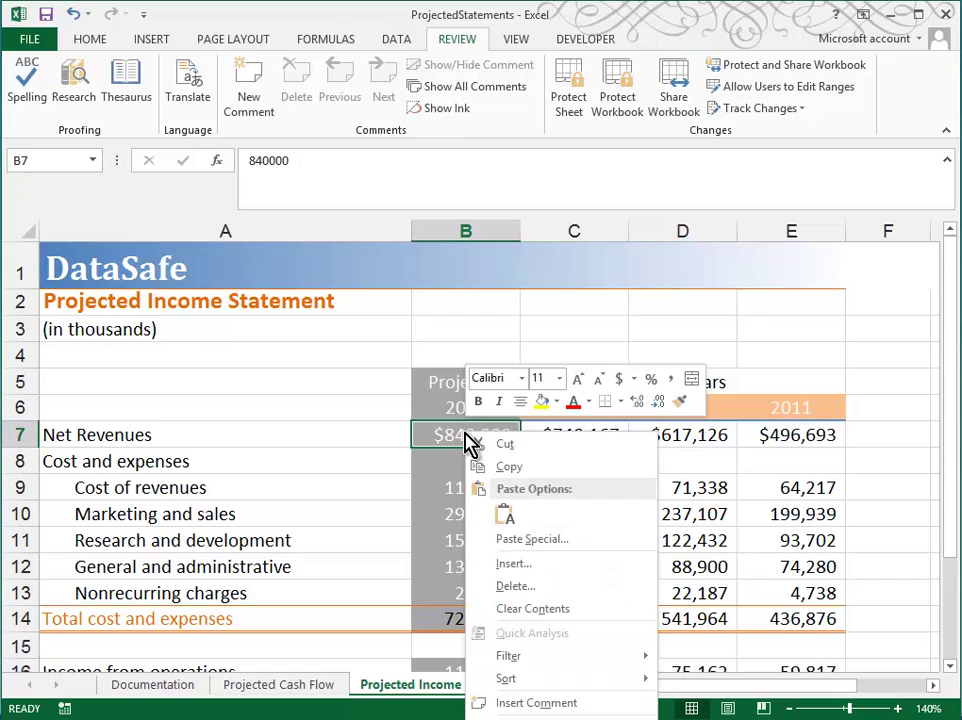
{"action": "left_click", "coordinate": [558, 703]}
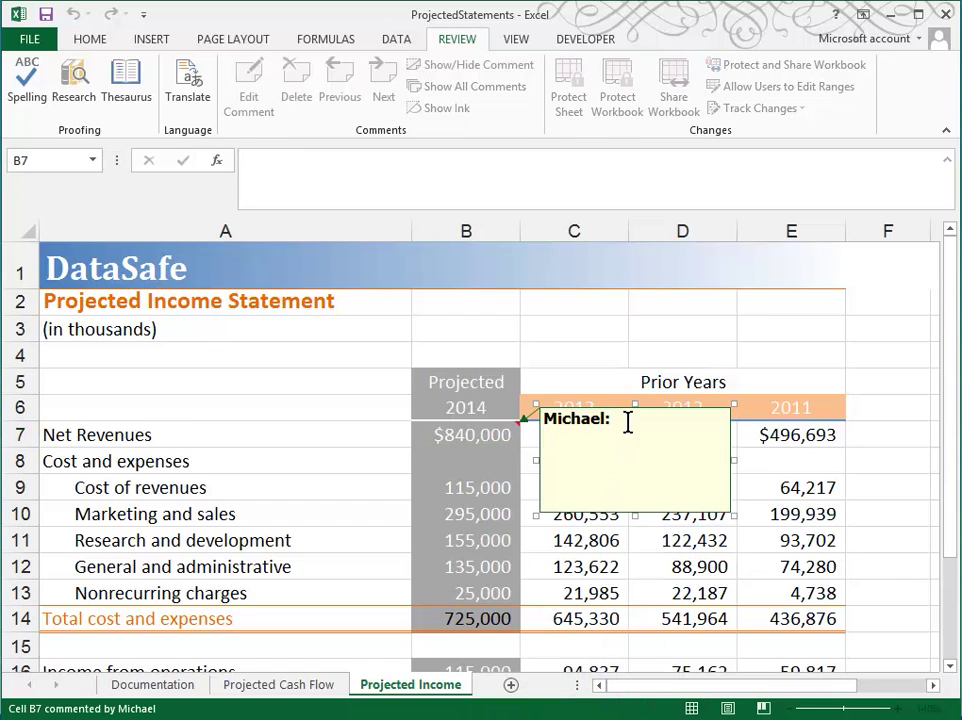
{"action": "left_click_drag", "start_coordinate": [627, 421], "coordinate": [545, 404]}
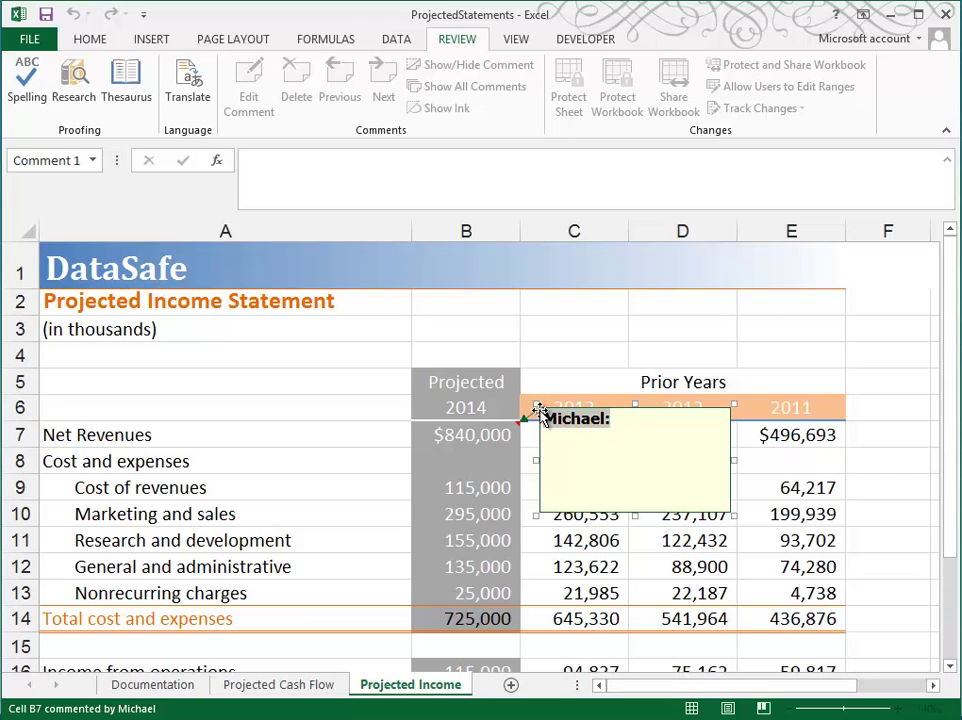
{"action": "type", "text": "Do you think that $840,000 is a reasonable estimate for next year's revenue"}
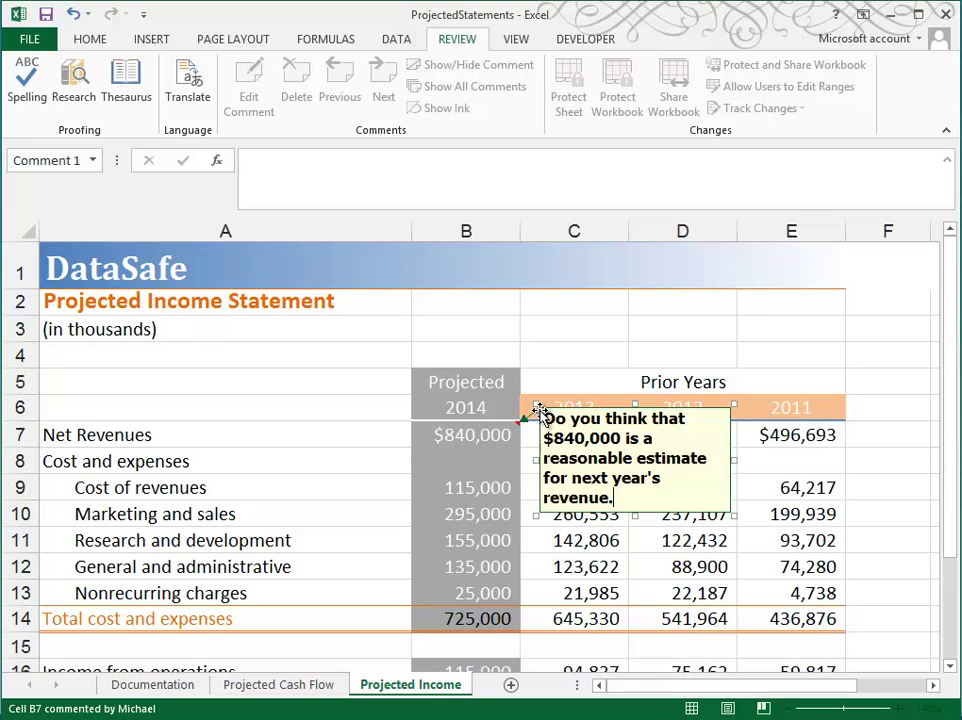
{"action": "type", "text": "?"}
{"action": "left_click", "coordinate": [878, 538]}
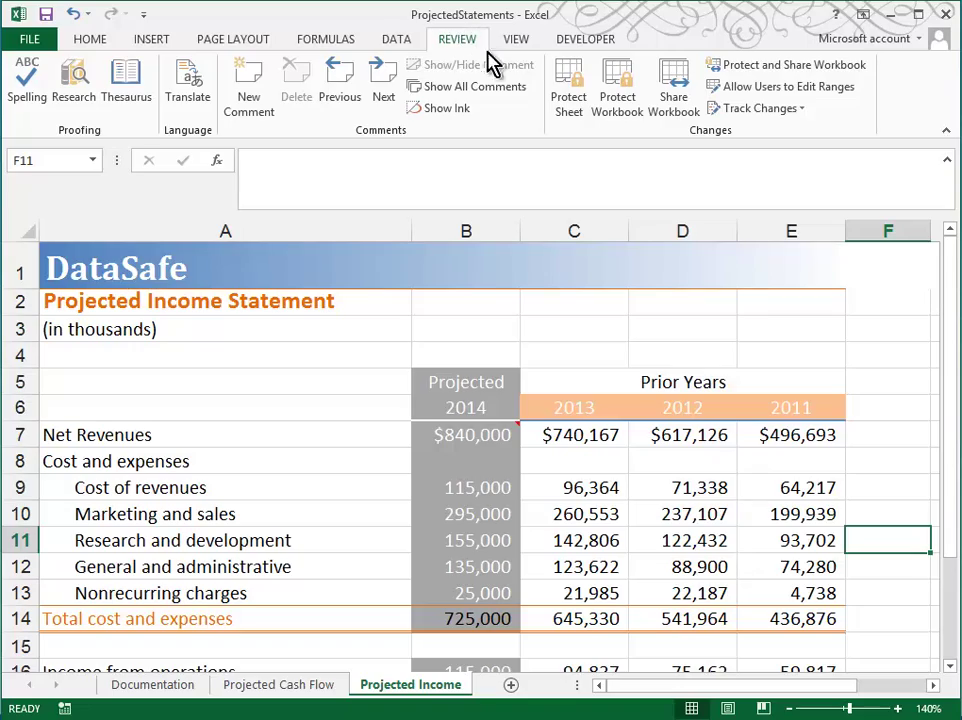
Allow changes by more than one user in Share Workbook, and save the shared workbook
{"action": "left_click", "coordinate": [672, 90]}
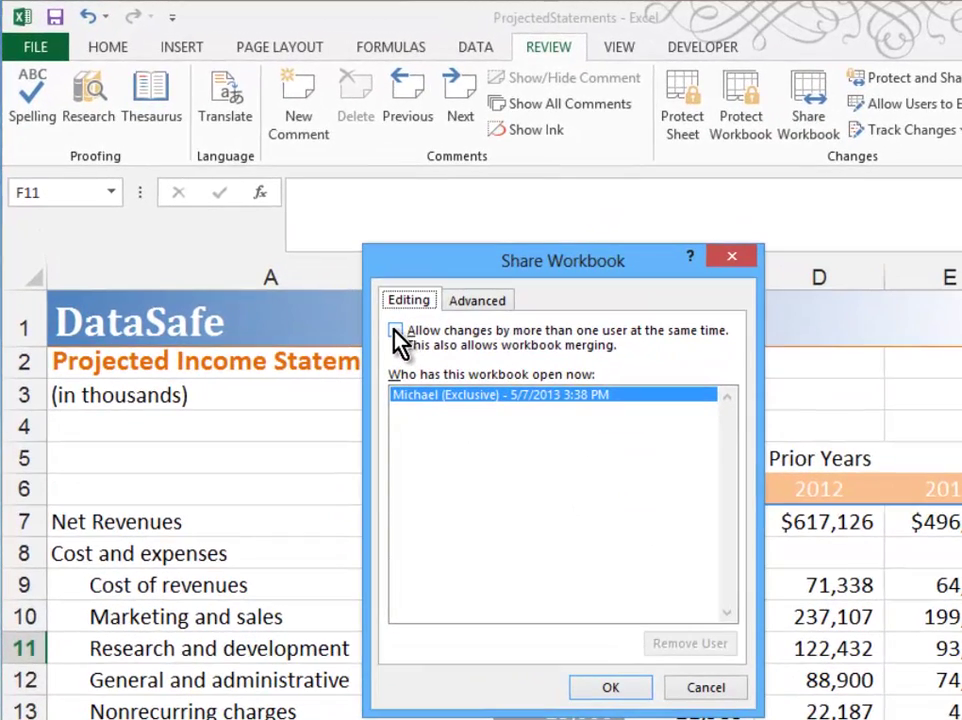
{"action": "left_click", "coordinate": [396, 333]}
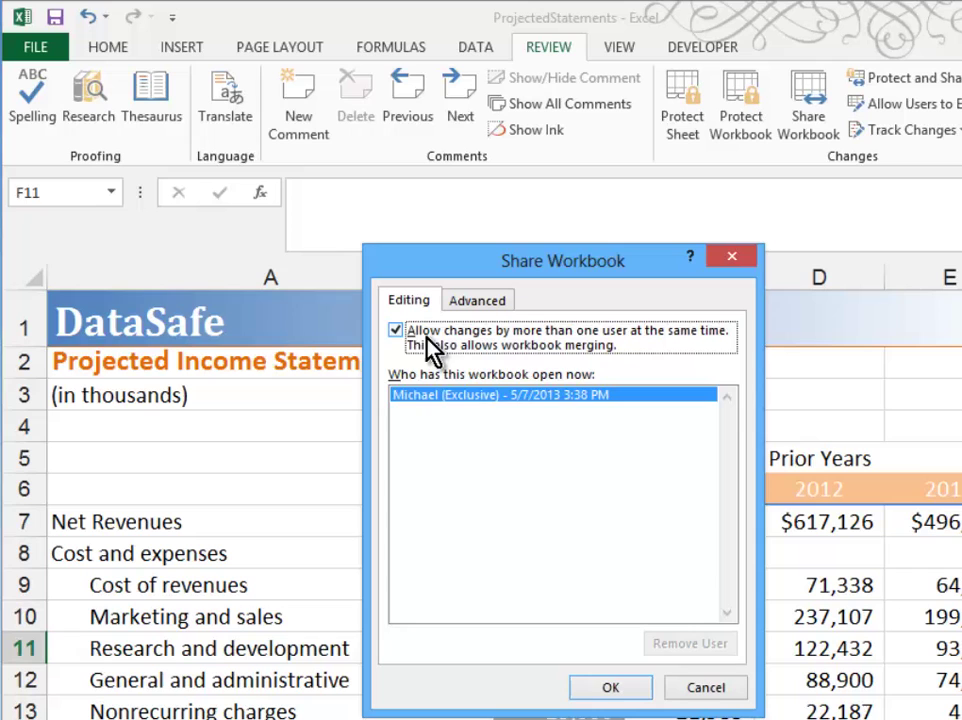
{"action": "left_click", "coordinate": [605, 692]}
{"action": "left_click", "coordinate": [639, 555]}
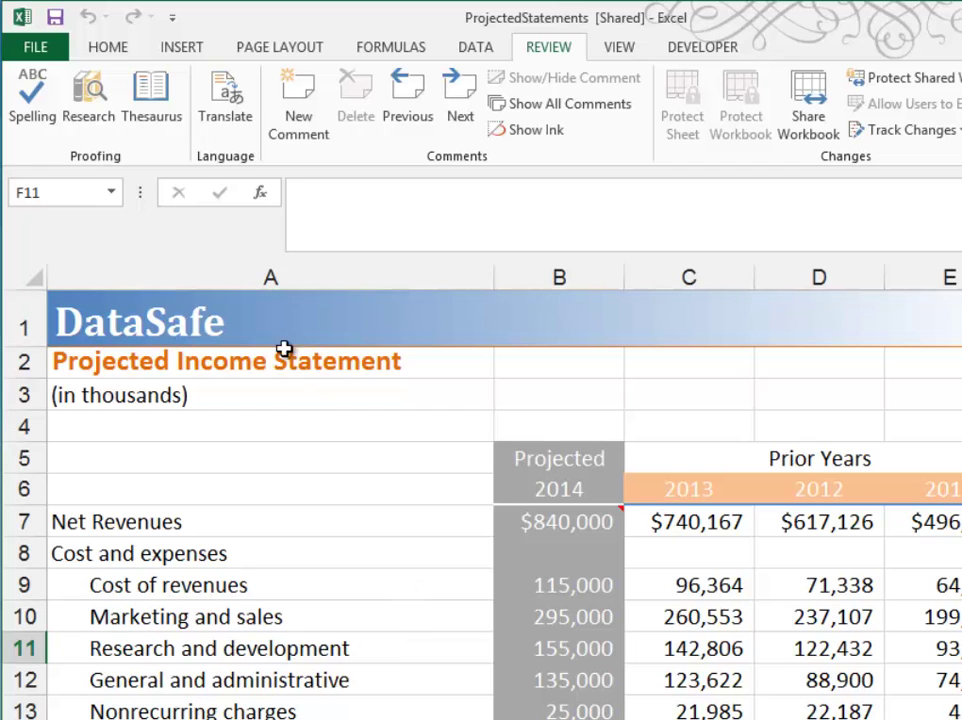
Close ProjectedStatements and begin browsing to the Data Files folder to open a workbook
{"action": "left_click", "coordinate": [58, 50]}
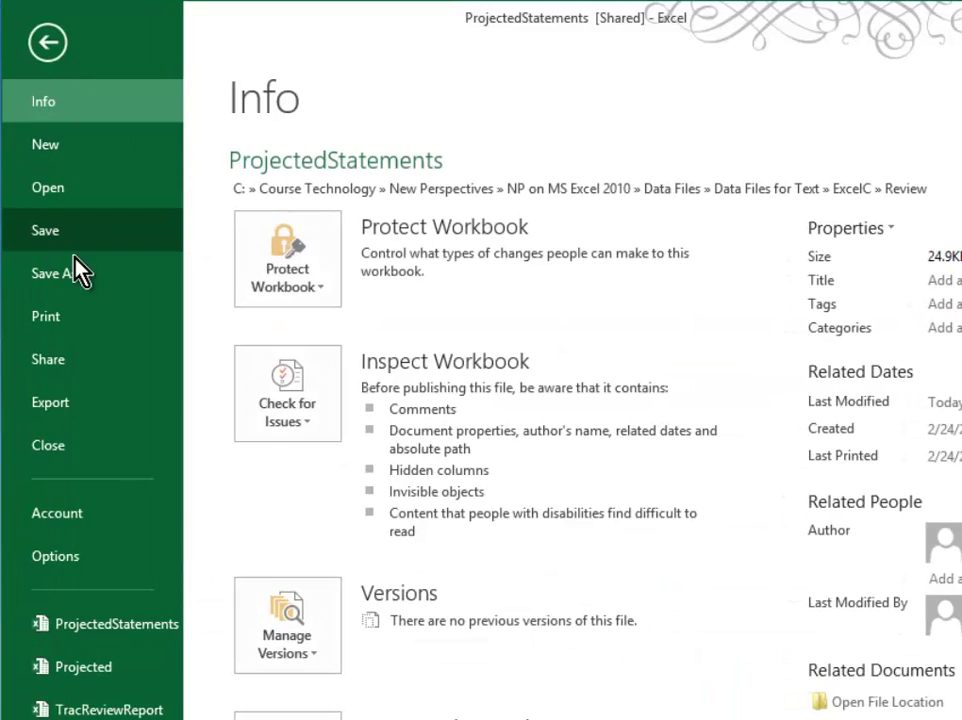
{"action": "left_click", "coordinate": [118, 446]}
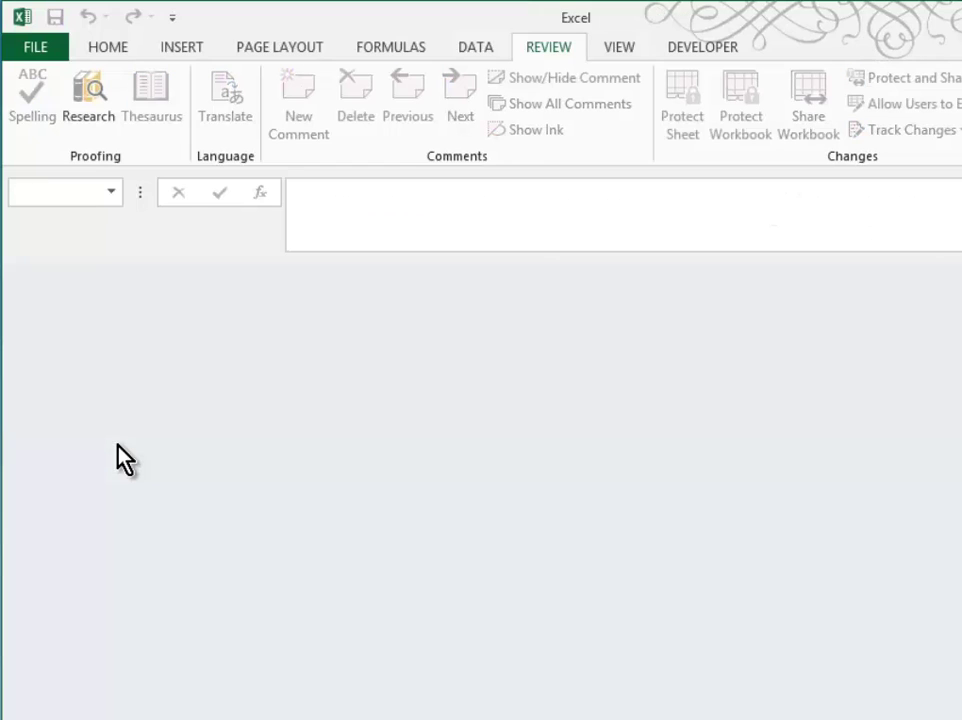
{"action": "left_click", "coordinate": [35, 47]}
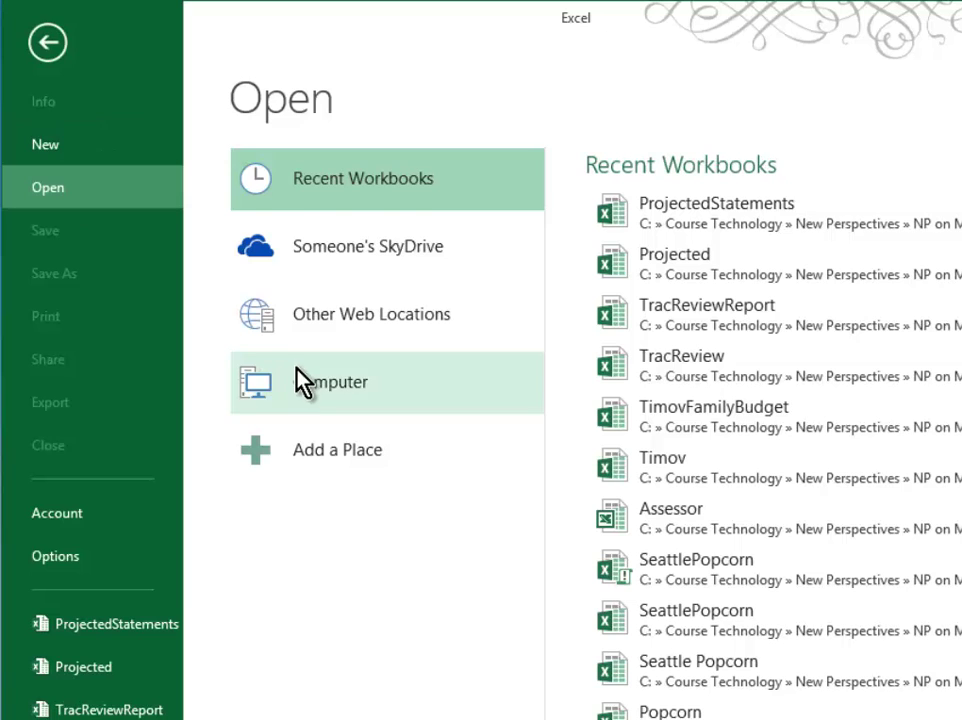
{"action": "left_click", "coordinate": [301, 382]}
{"action": "left_click", "coordinate": [623, 595]}
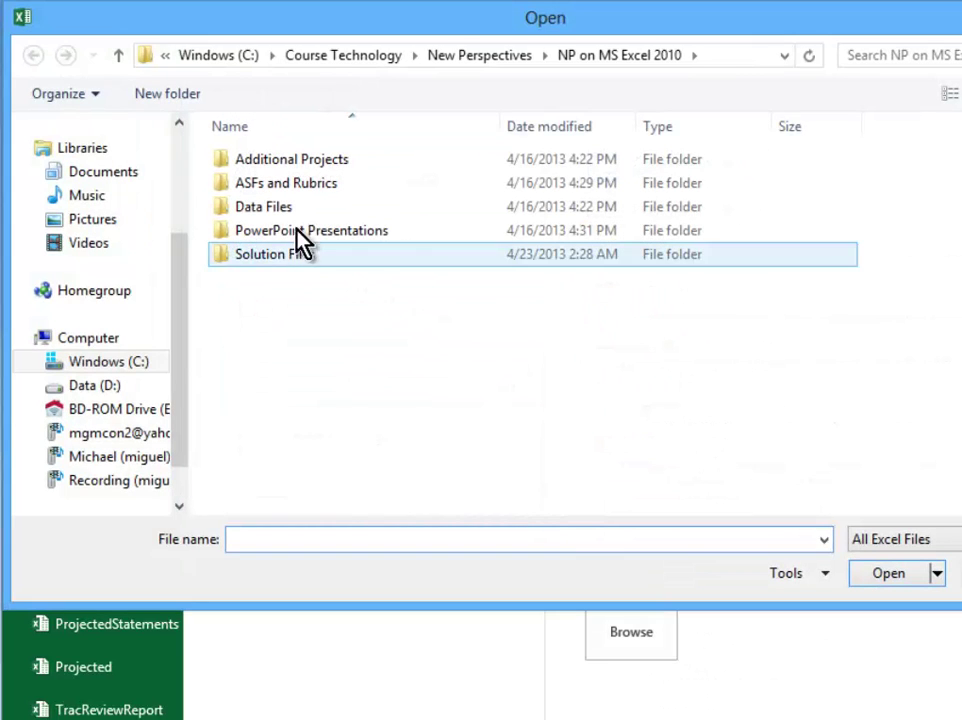
{"action": "left_click", "coordinate": [293, 210]}
Go through Data Files for Text > ExcelC > Review and open the Team workbook
{"action": "double_click", "coordinate": [293, 210]}
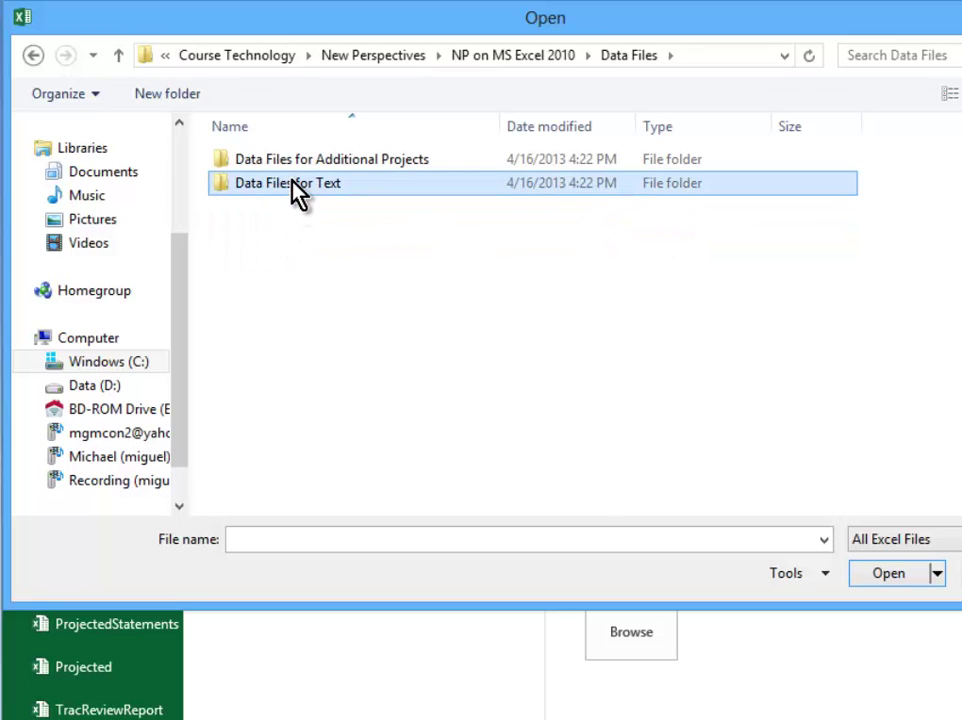
{"action": "double_click", "coordinate": [292, 185]}
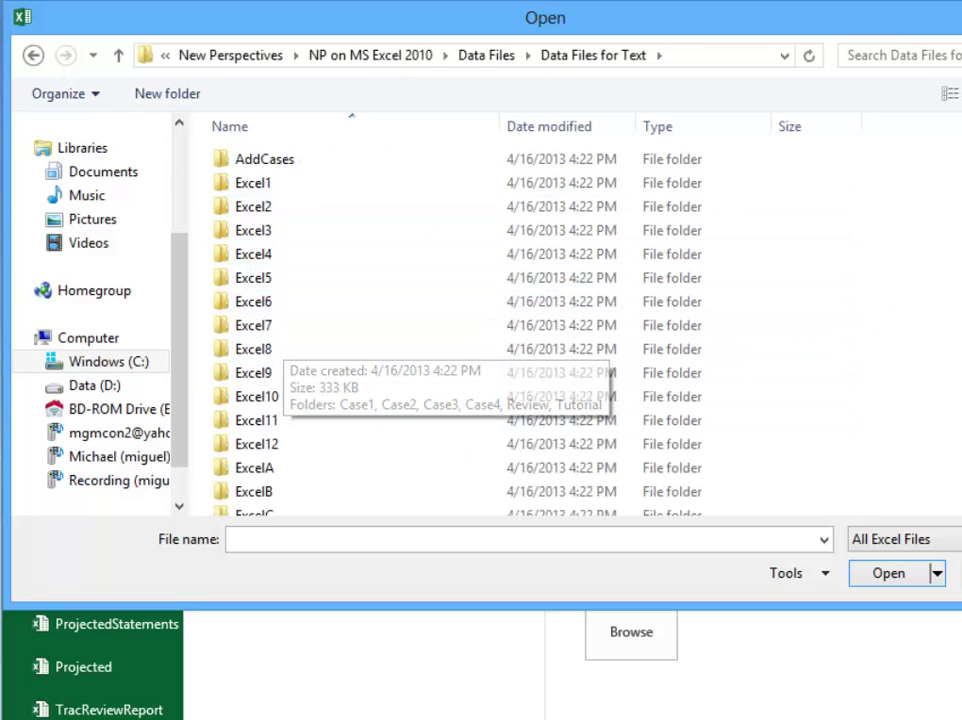
{"action": "scroll", "coordinate": [795, 339], "scroll_direction": "down", "scroll_amount": 1}
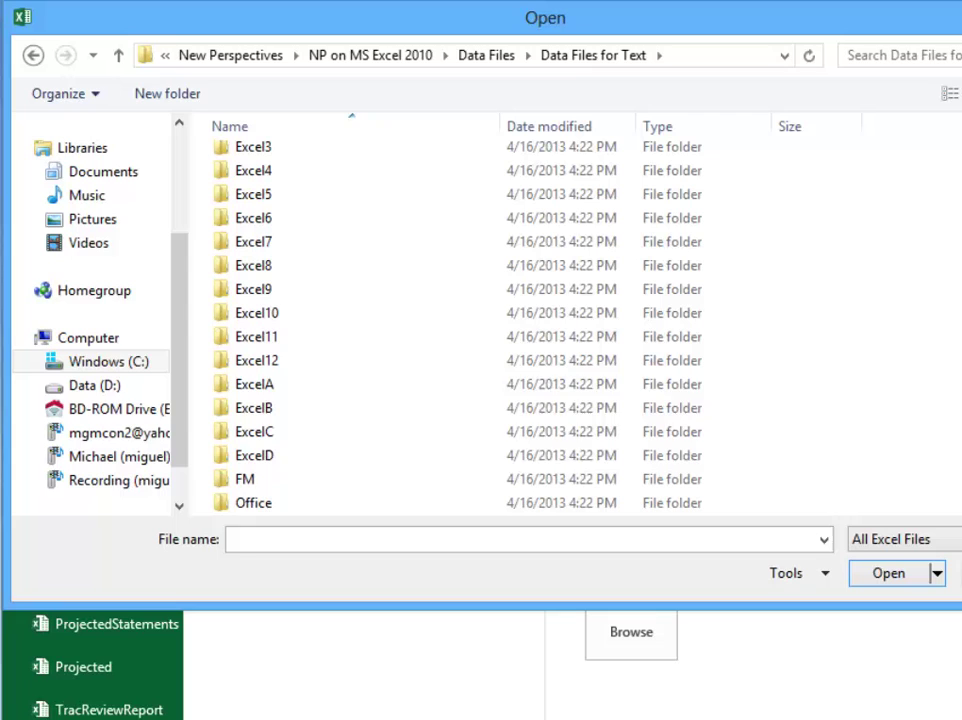
{"action": "double_click", "coordinate": [350, 433]}
{"action": "double_click", "coordinate": [273, 208]}
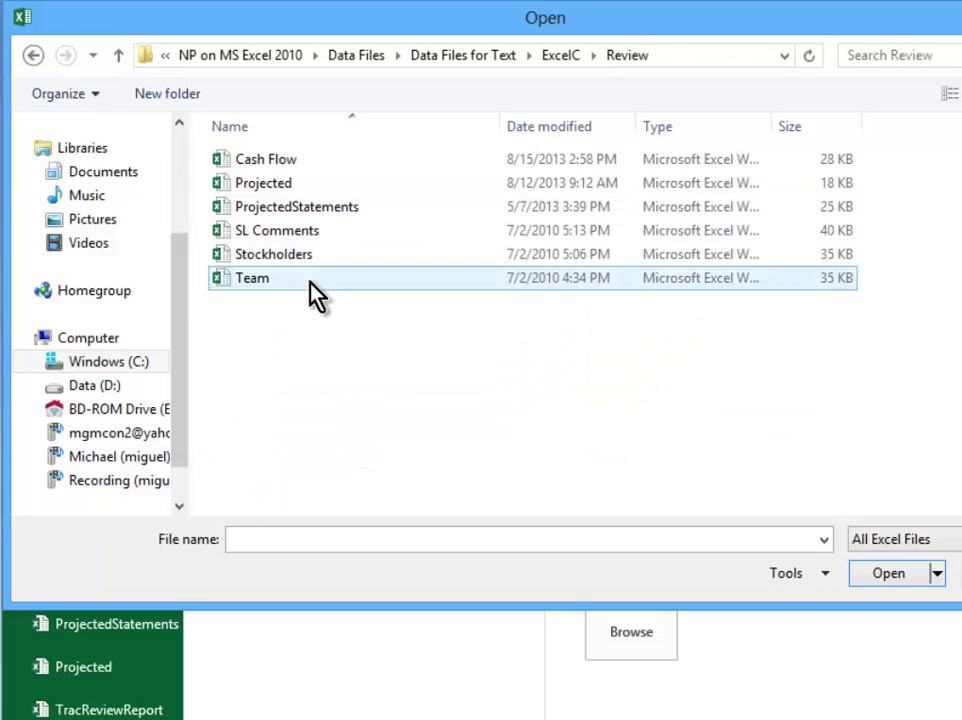
{"action": "left_click", "coordinate": [311, 280]}
{"action": "left_click", "coordinate": [887, 574]}
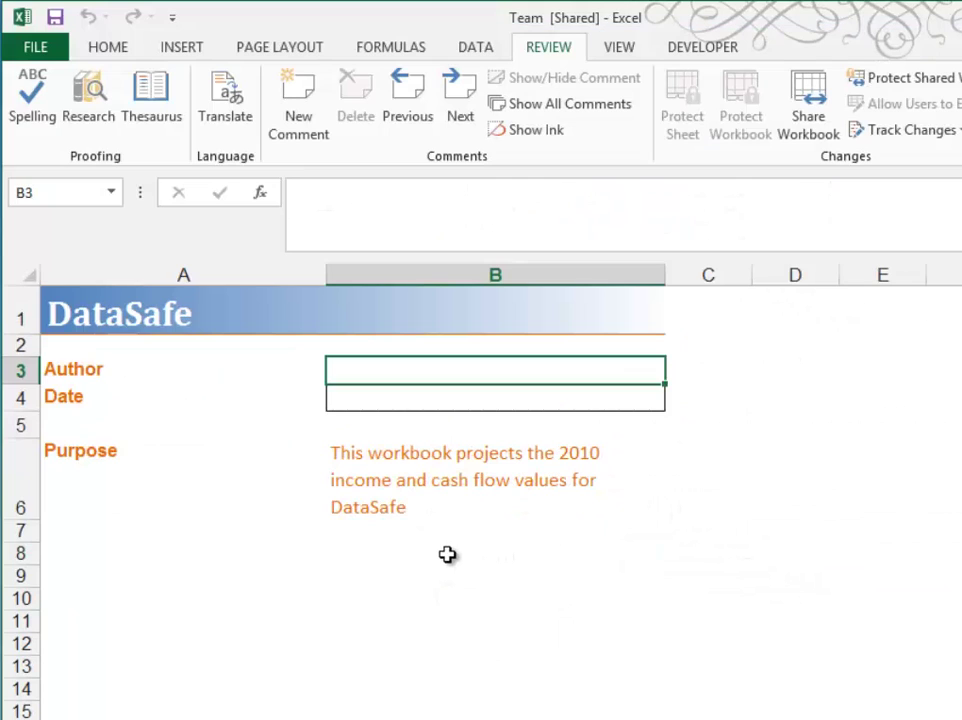
Save Team as TeamEdits in the Review folder by appending 'Edits' to the file name
{"action": "left_click", "coordinate": [20, 50]}
{"action": "left_click", "coordinate": [90, 262]}
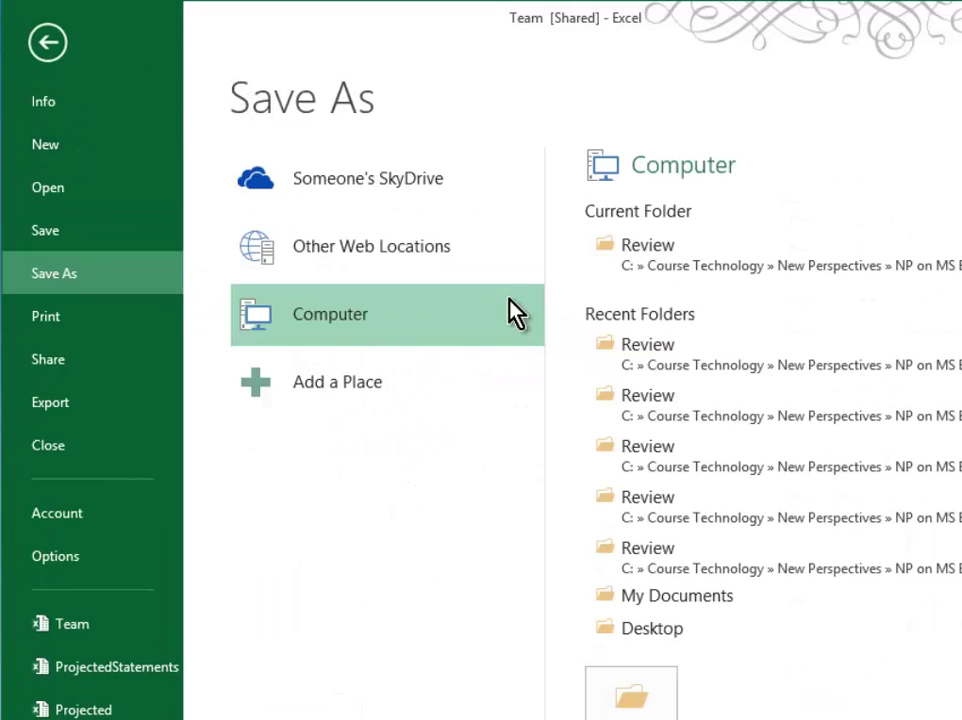
{"action": "left_click", "coordinate": [645, 262]}
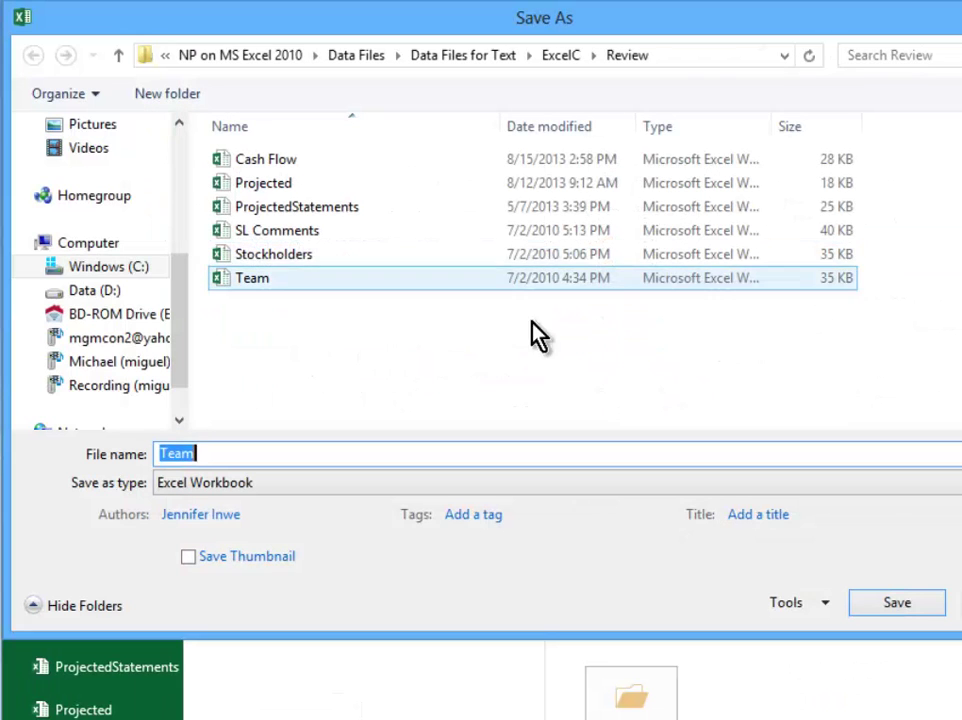
{"action": "left_click", "coordinate": [231, 455]}
{"action": "type", "text": "Edits"}
{"action": "left_click", "coordinate": [872, 606]}
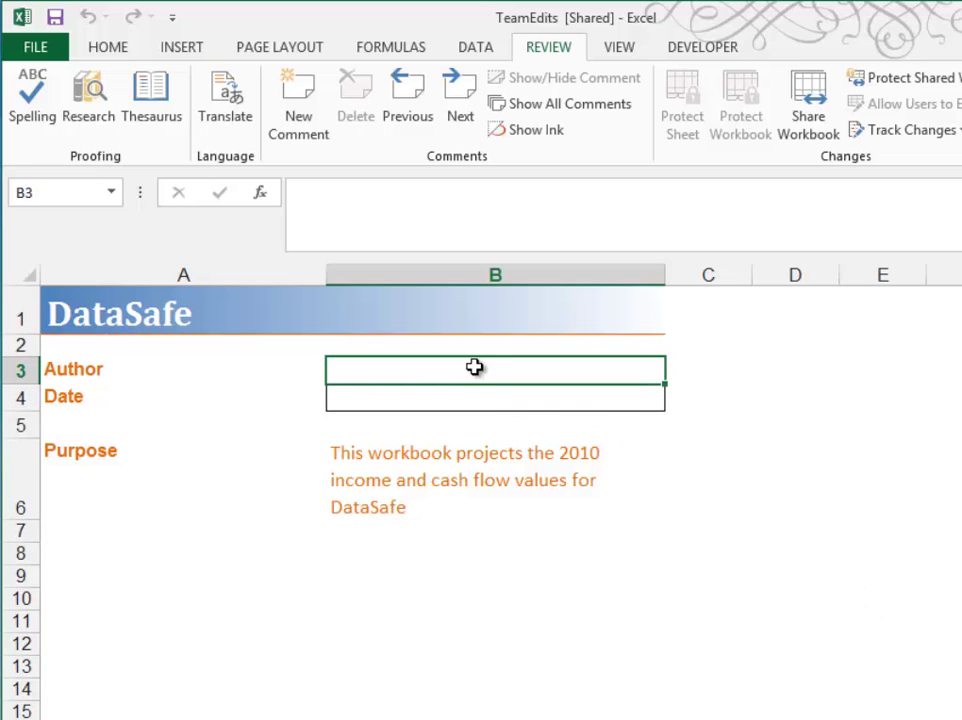
{"action": "left_click", "coordinate": [450, 394]}
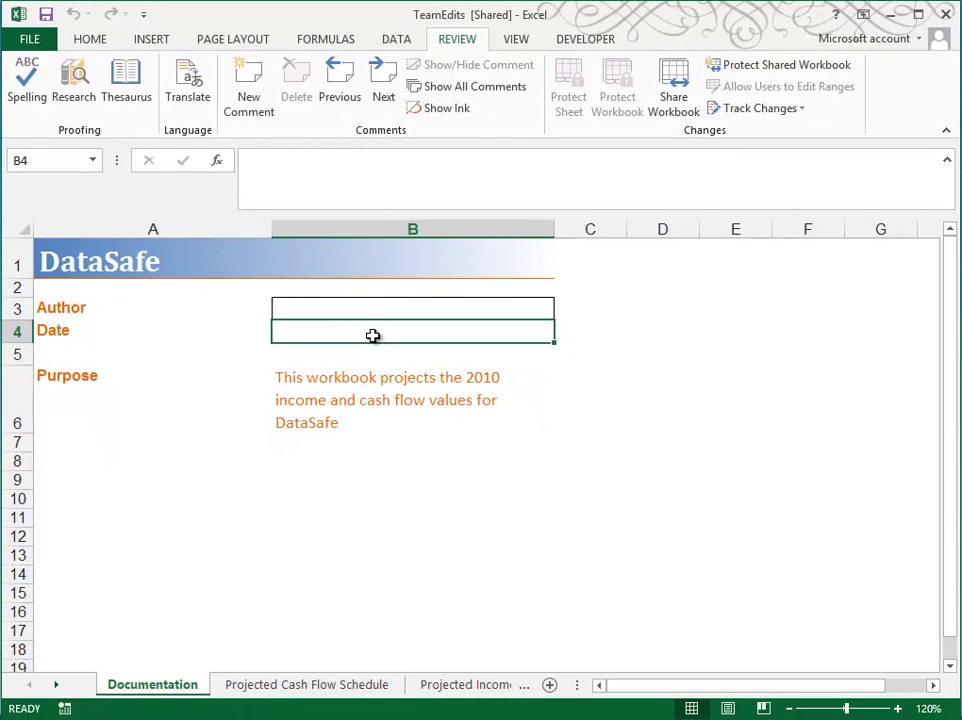
{"action": "left_click", "coordinate": [485, 689]}
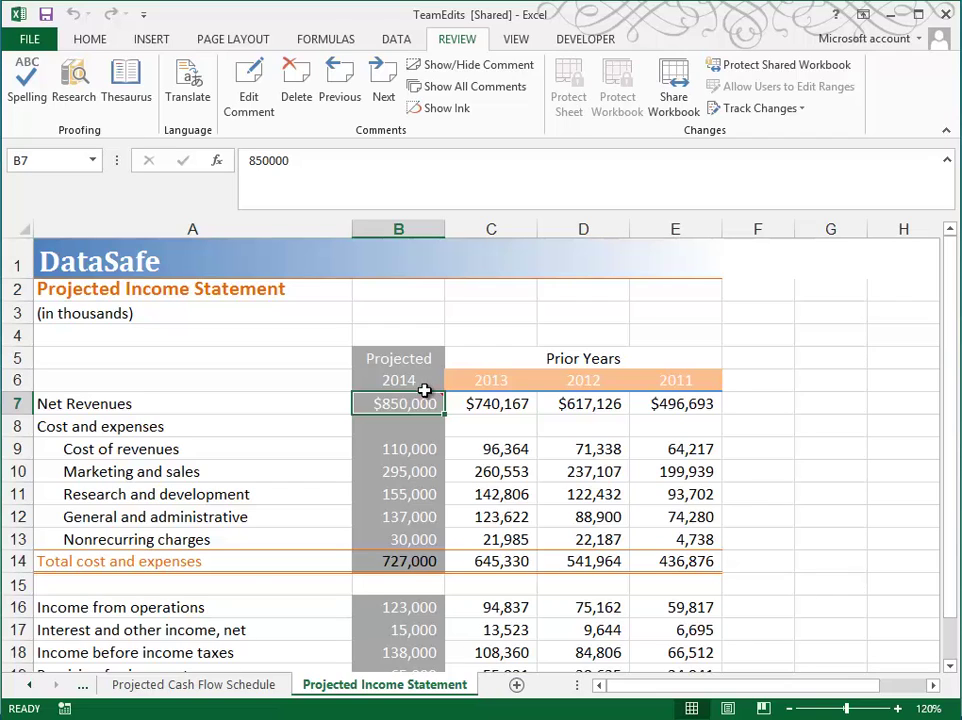
{"action": "mouse_move", "coordinate": [418, 405]}
{"action": "right_click", "coordinate": [390, 408]}
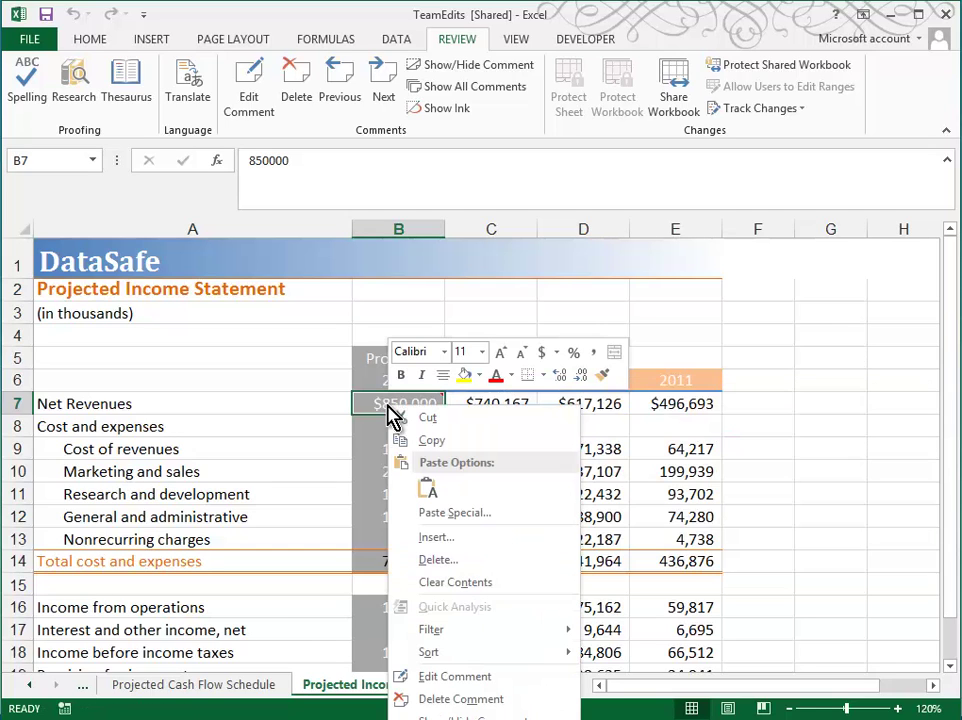
{"action": "left_click", "coordinate": [452, 700]}
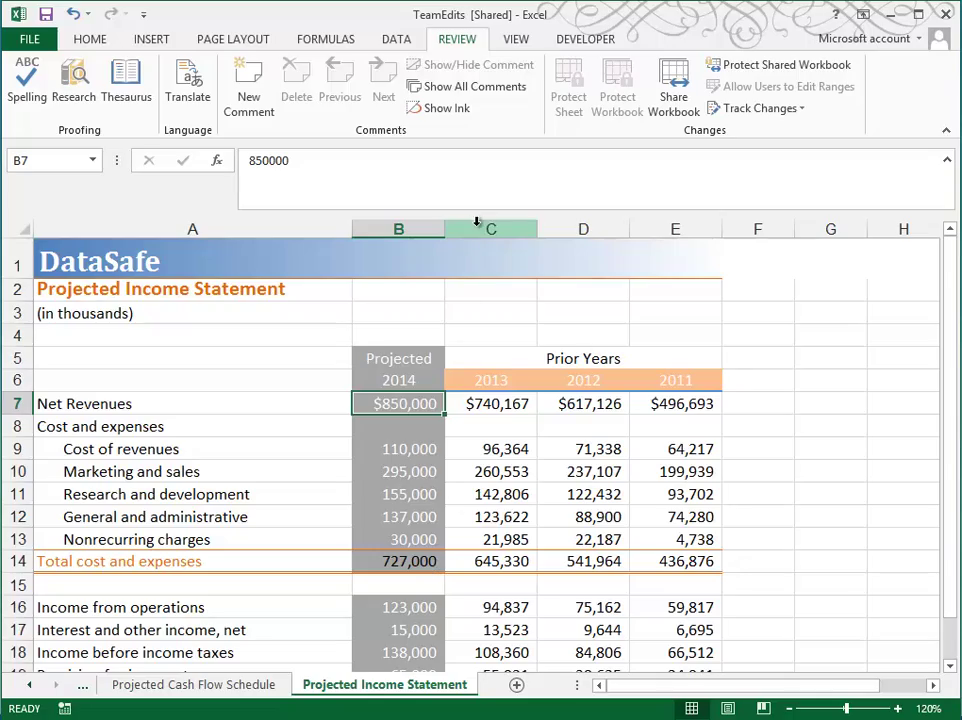
Open Accept/Reject Changes for changes by Everyone but Me, starting with B7's competing values
{"action": "left_click", "coordinate": [772, 110]}
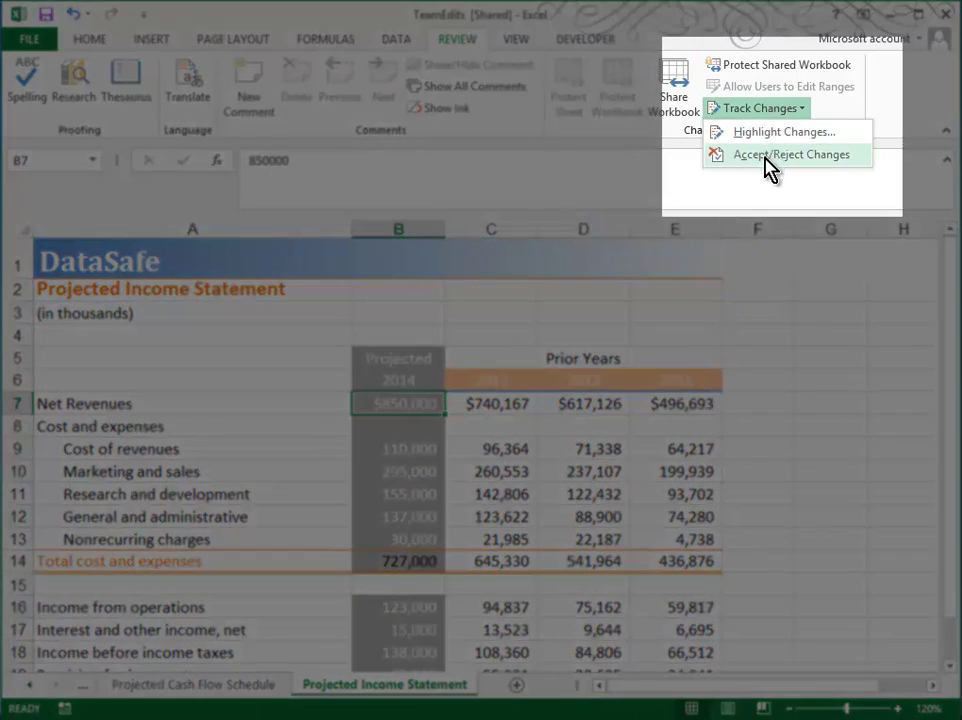
{"action": "left_click", "coordinate": [766, 160]}
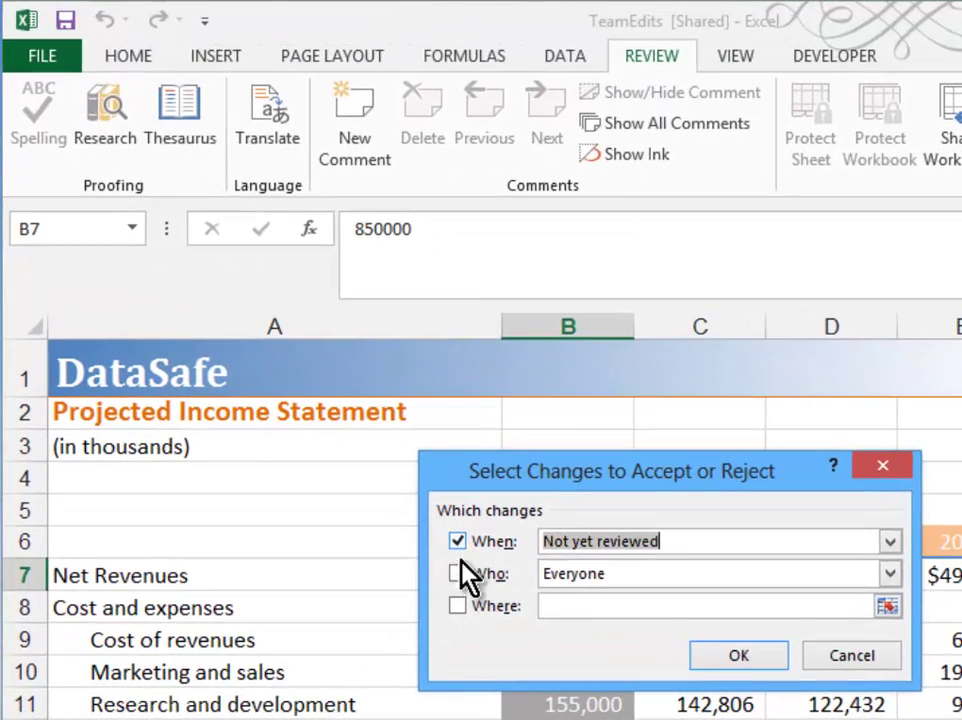
{"action": "left_click", "coordinate": [436, 545]}
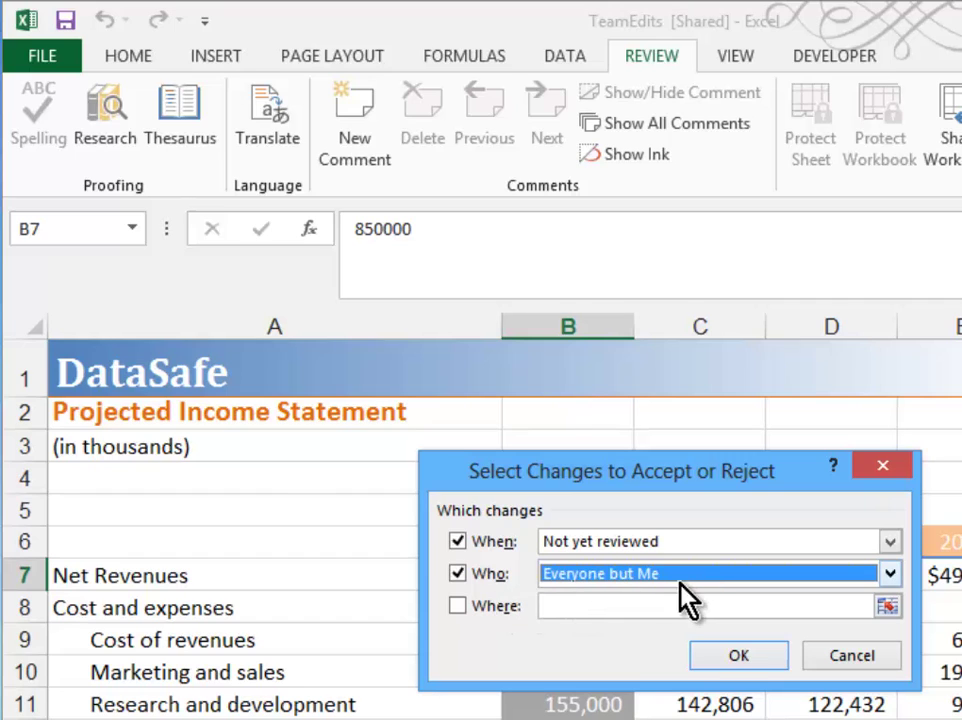
{"action": "left_click", "coordinate": [729, 664]}
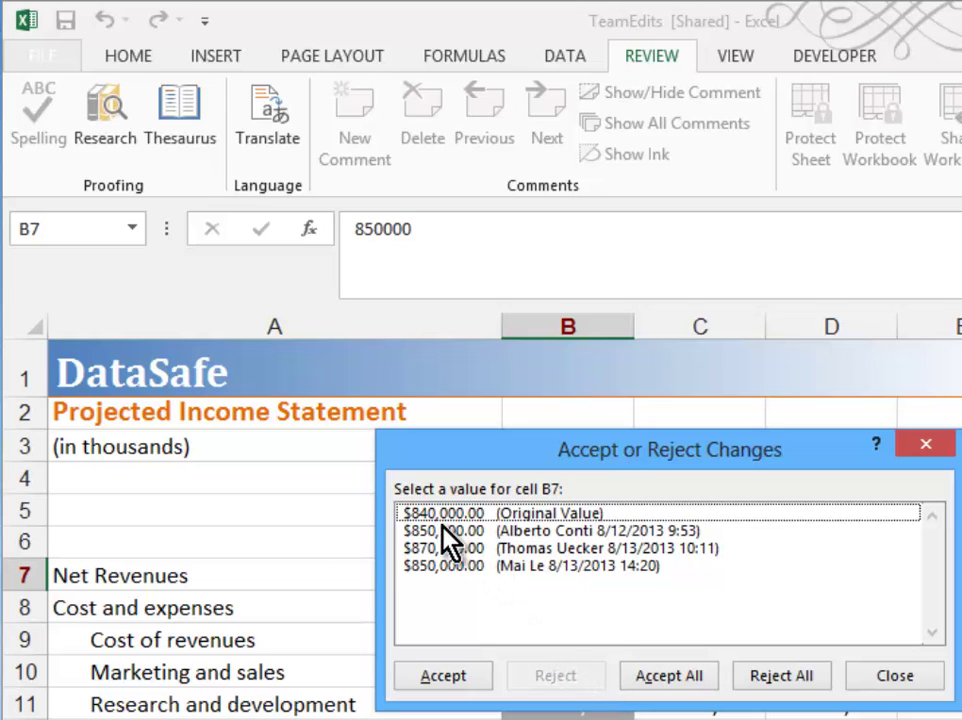
Keep $850,000 for B7, then accept the B9, B12, both sheet-rename and B19 (65,000) changes
{"action": "left_click_drag", "start_coordinate": [741, 455], "coordinate": [961, 285]}
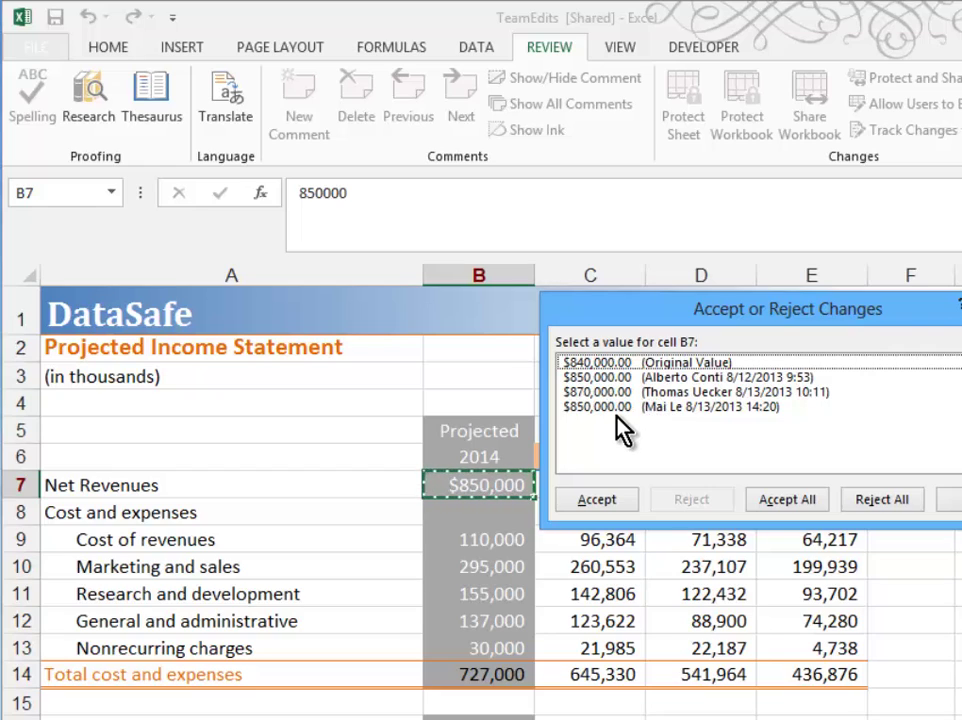
{"action": "left_click", "coordinate": [647, 375]}
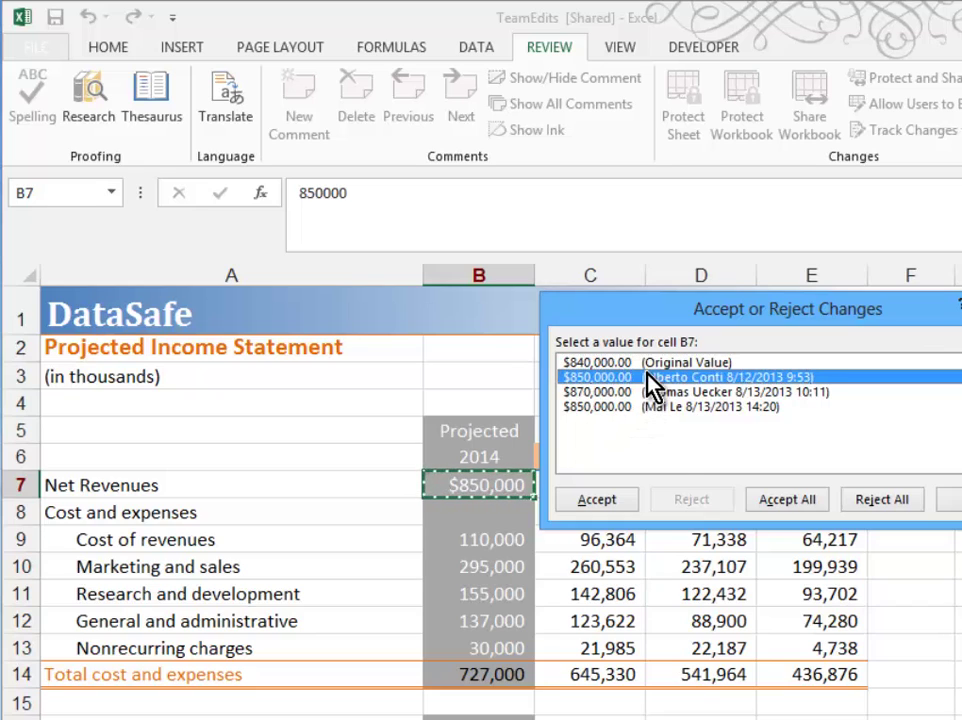
{"action": "left_click", "coordinate": [606, 500]}
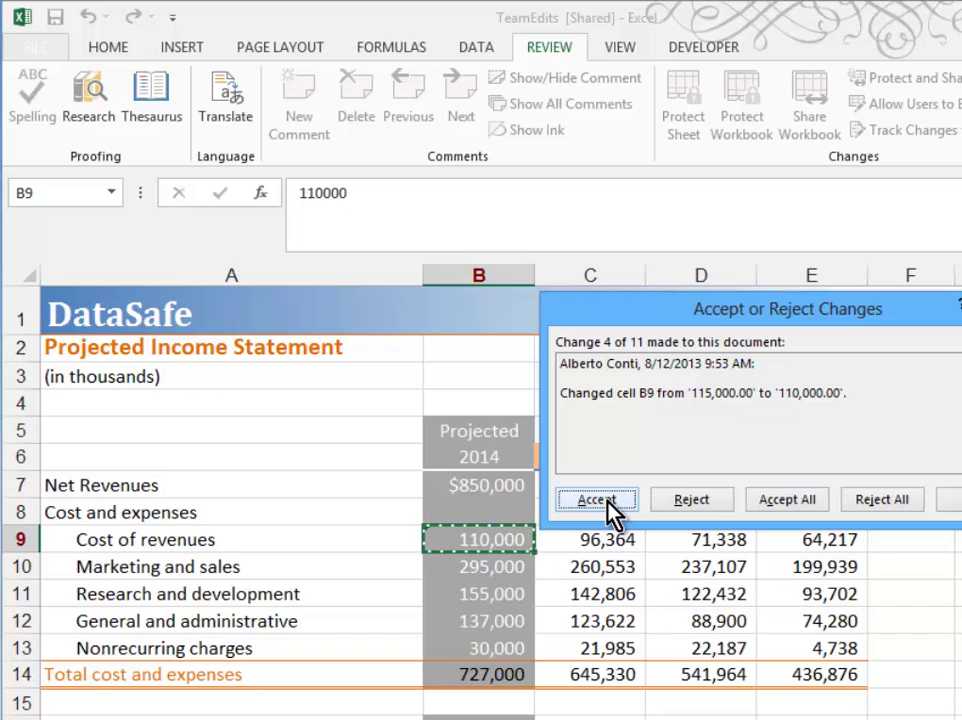
{"action": "left_click", "coordinate": [606, 500]}
{"action": "left_click", "coordinate": [606, 500]}
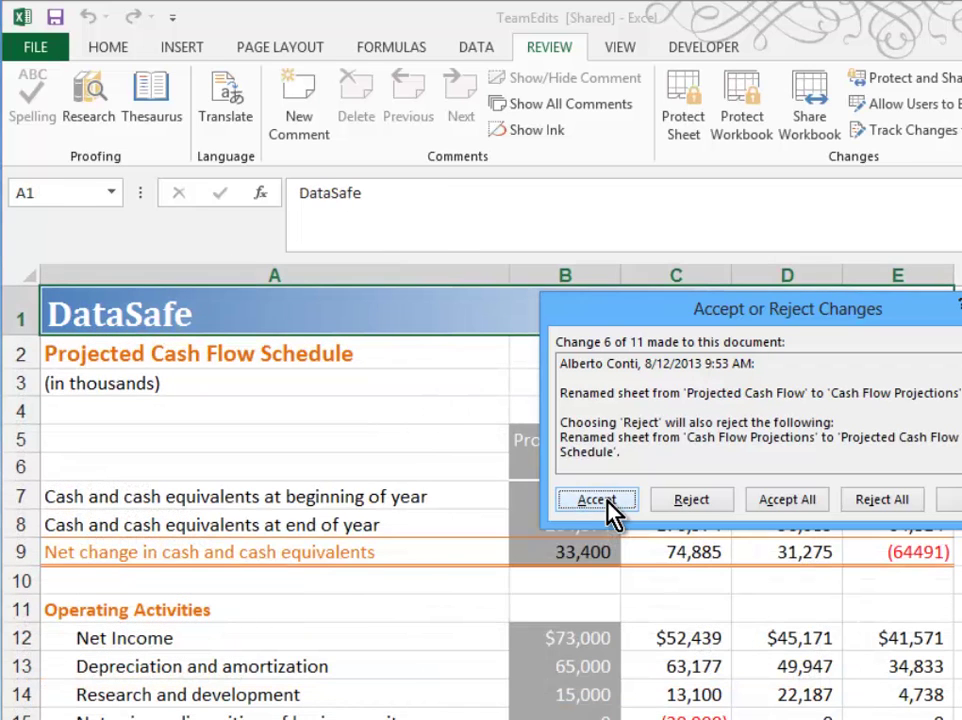
{"action": "left_click", "coordinate": [607, 502]}
{"action": "left_click", "coordinate": [607, 502]}
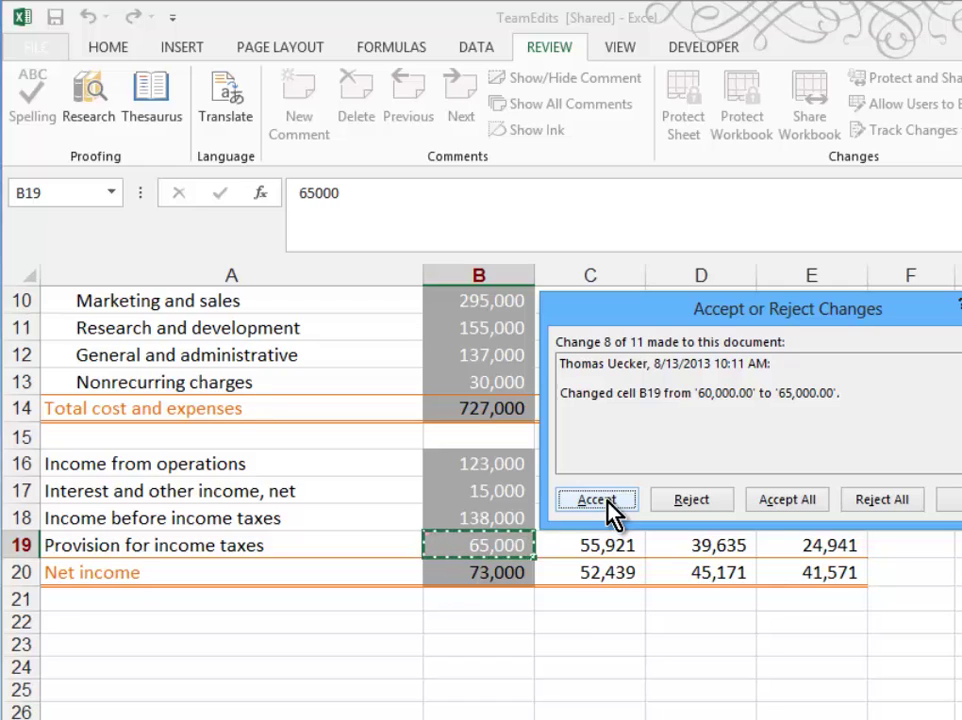
{"action": "left_click", "coordinate": [607, 502]}
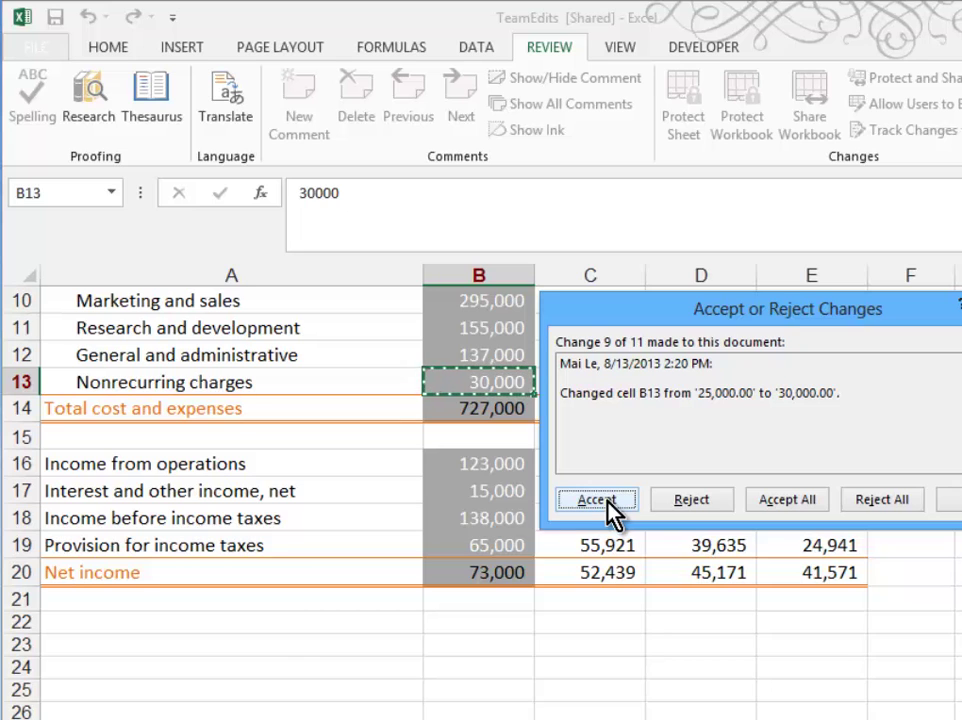
Reject the B13 change and the renames to Projected Cash Flow Schedule and Projected Income Statement
{"action": "left_click", "coordinate": [701, 498]}
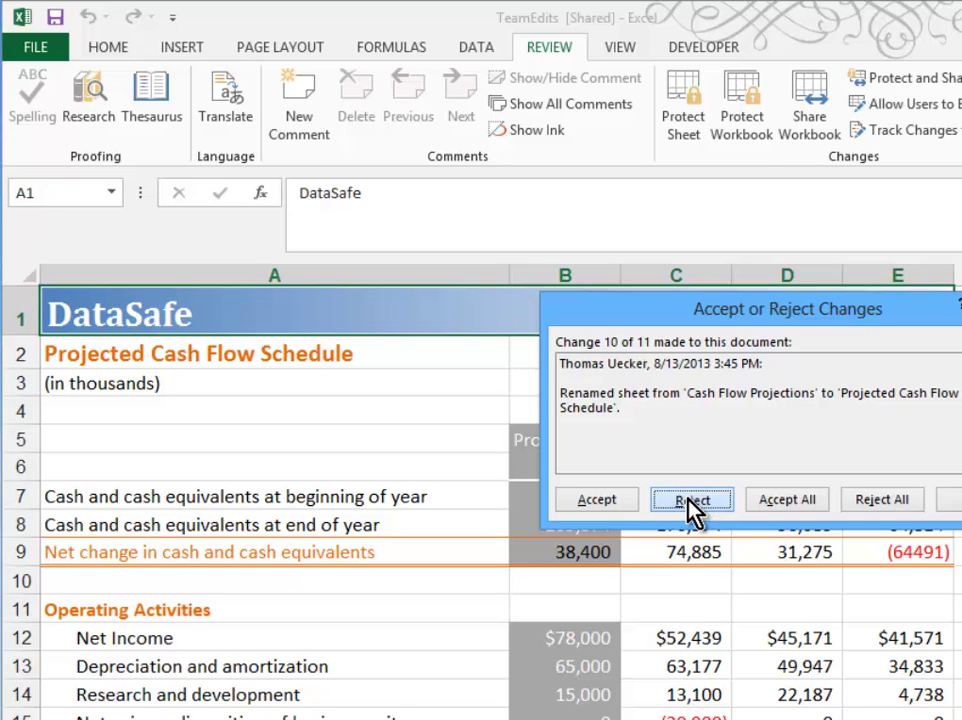
{"action": "left_click", "coordinate": [688, 500]}
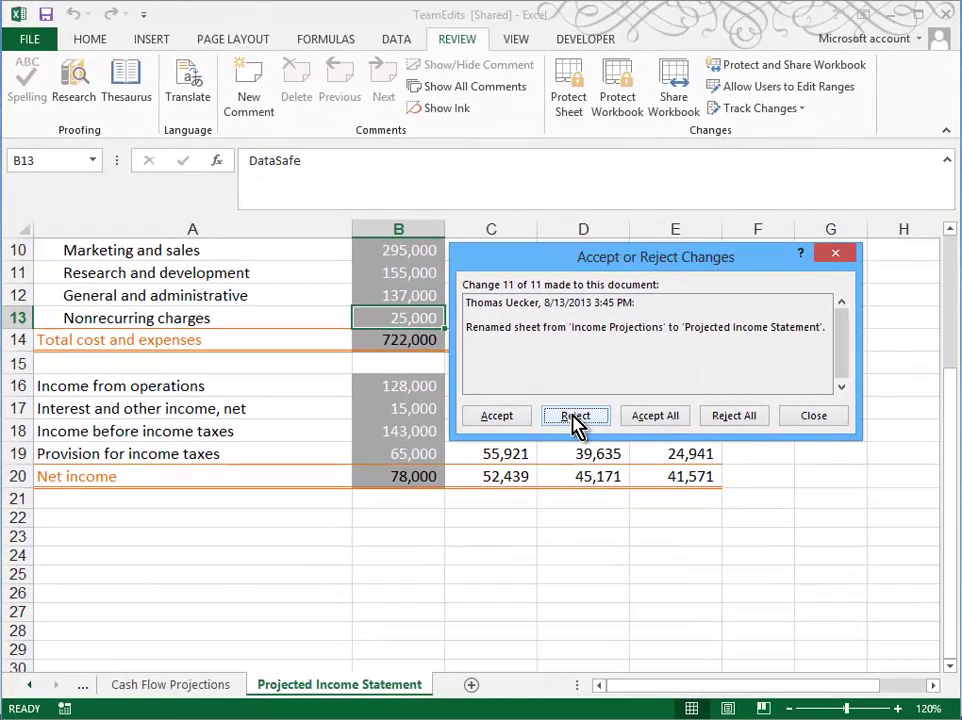
{"action": "left_click", "coordinate": [577, 423]}
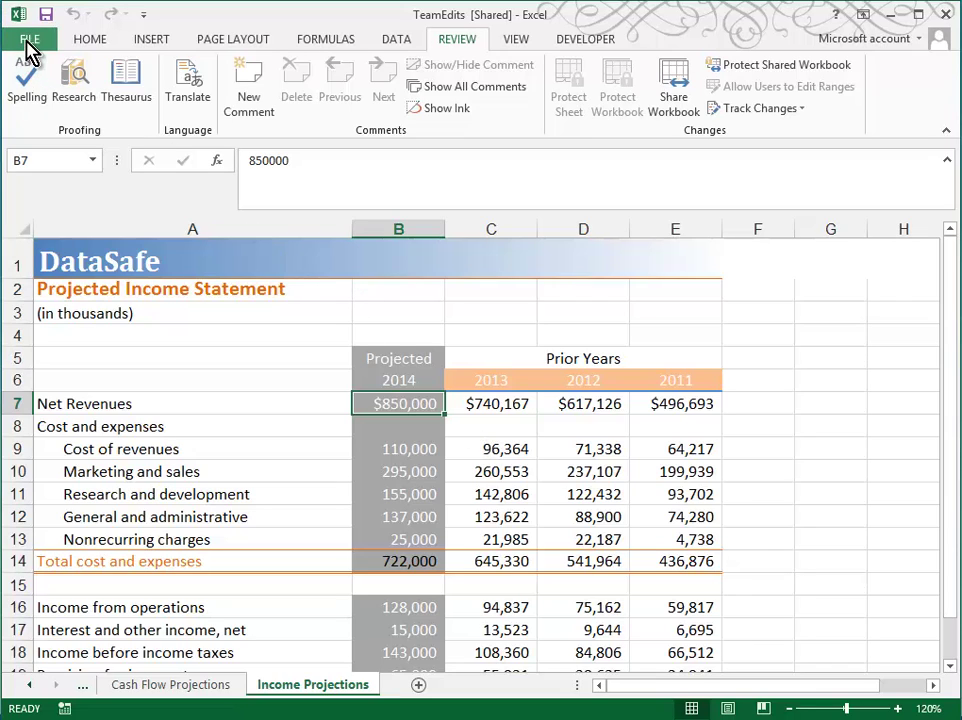
Save and close the reviewed TeamEdits workbook
{"action": "left_click", "coordinate": [30, 45]}
{"action": "left_click", "coordinate": [59, 189]}
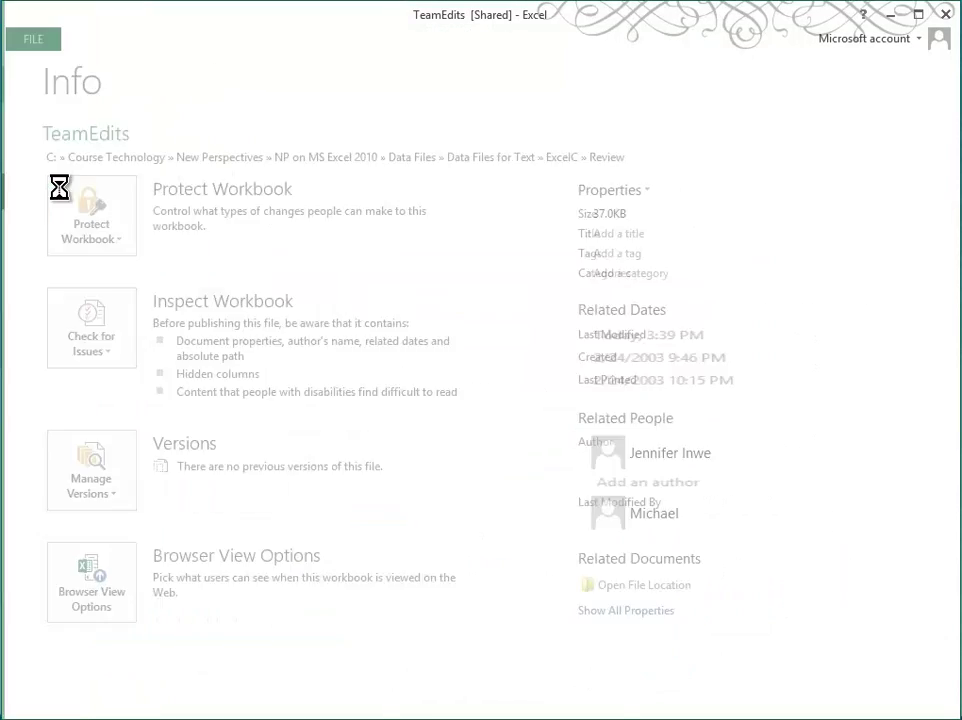
{"action": "left_click", "coordinate": [30, 39]}
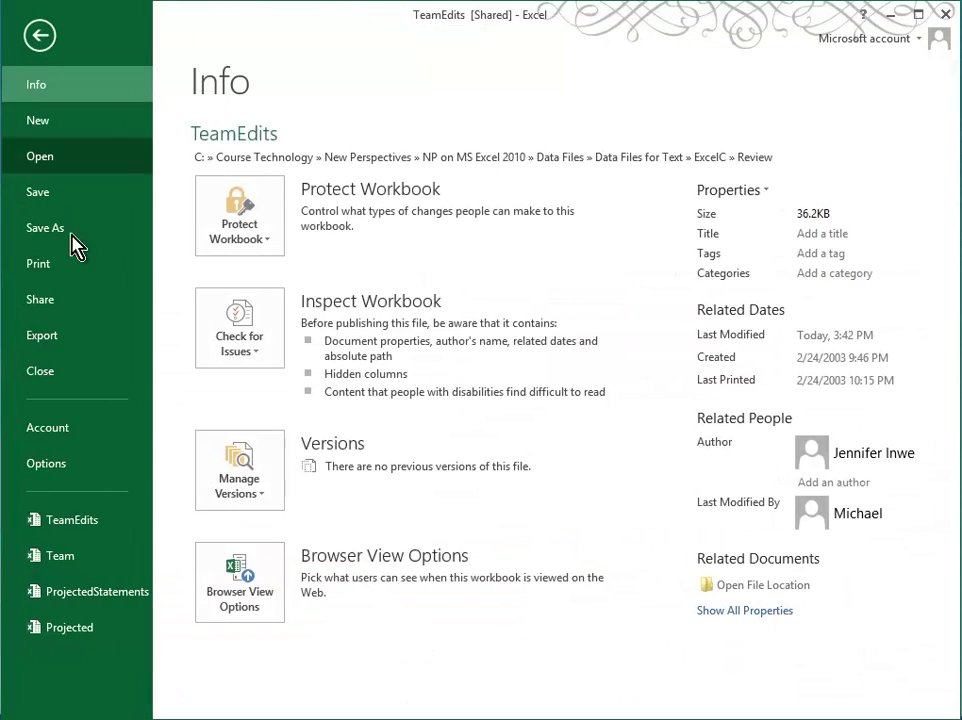
{"action": "left_click", "coordinate": [94, 378]}
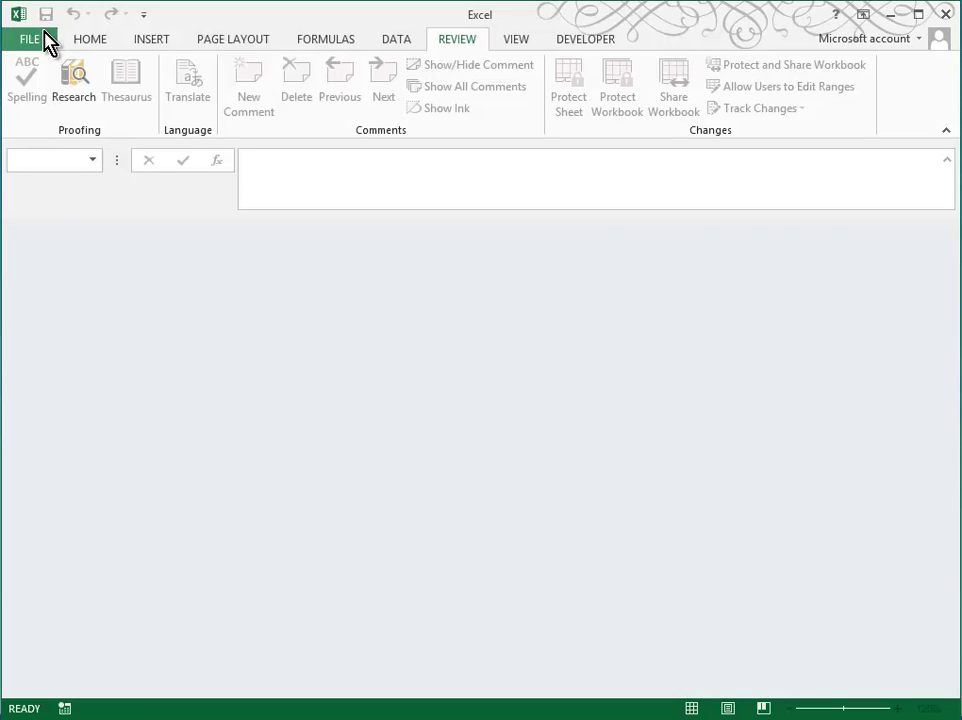
Open the Stockholders workbook
{"action": "left_click", "coordinate": [44, 38]}
{"action": "left_click", "coordinate": [80, 164]}
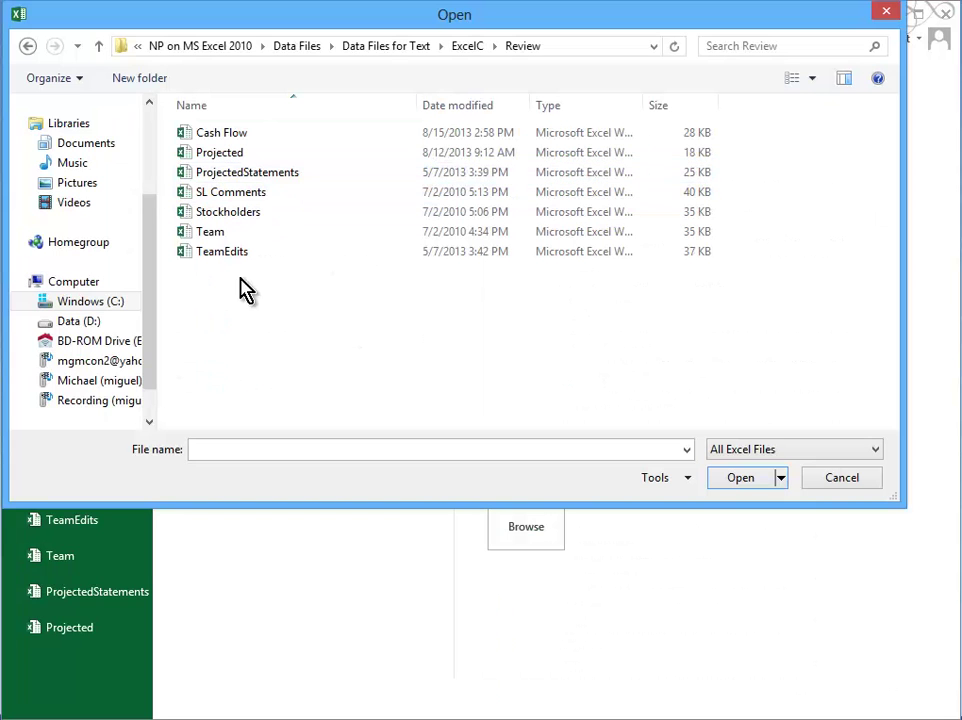
{"action": "double_click", "coordinate": [237, 214]}
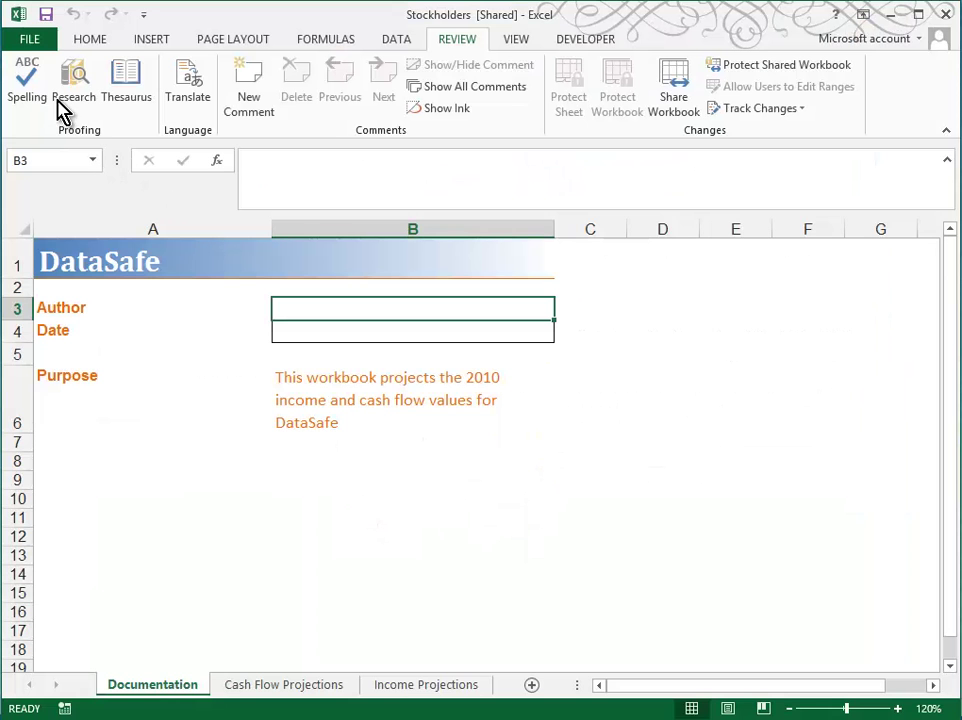
Save Stockholders as StockholdersReport in the Review folder by appending 'Report' to the name
{"action": "left_click", "coordinate": [29, 40]}
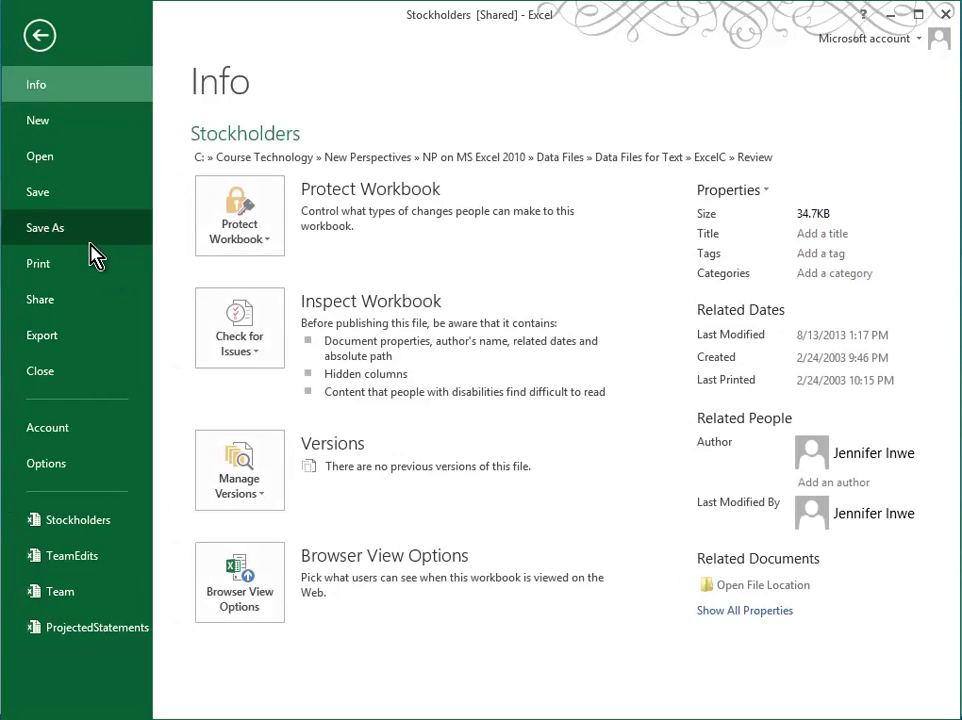
{"action": "left_click", "coordinate": [90, 233]}
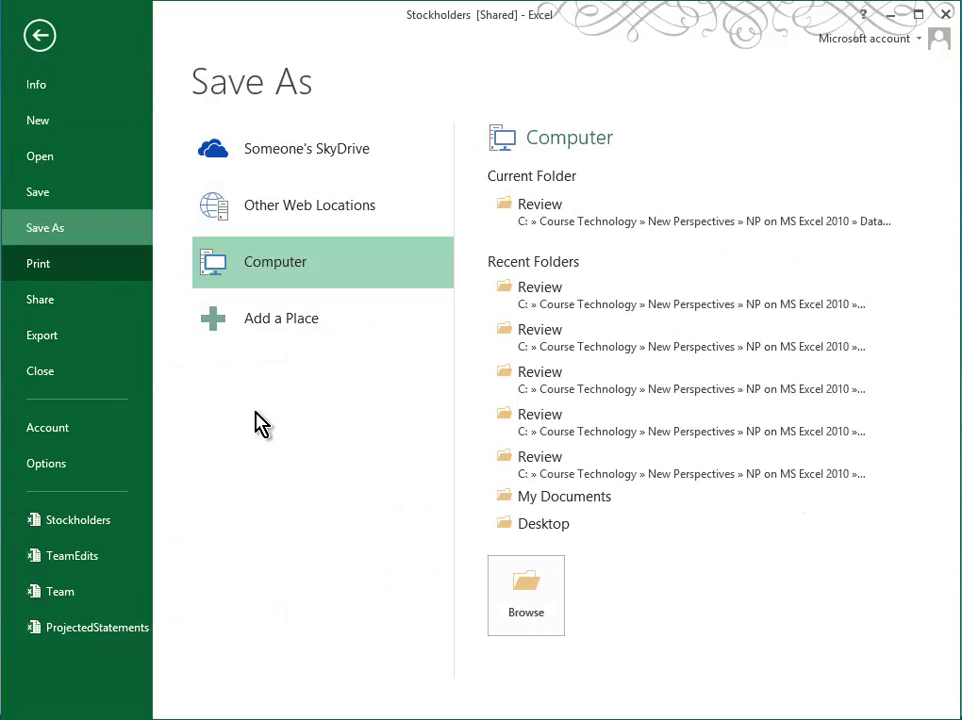
{"action": "left_click", "coordinate": [590, 225]}
{"action": "left_click", "coordinate": [227, 374]}
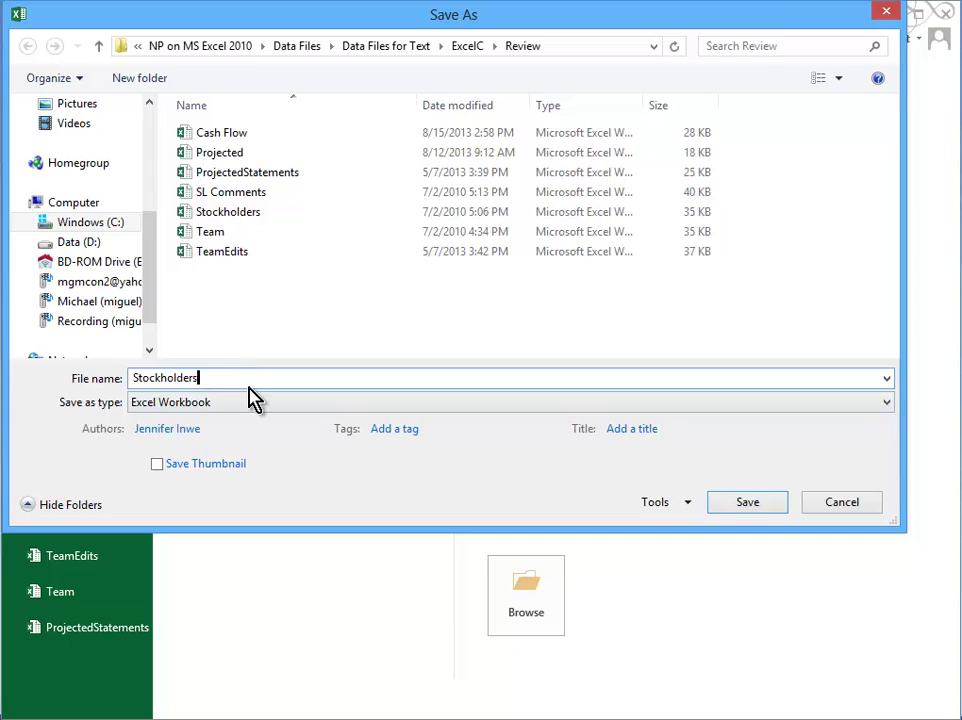
{"action": "type", "text": "Report"}
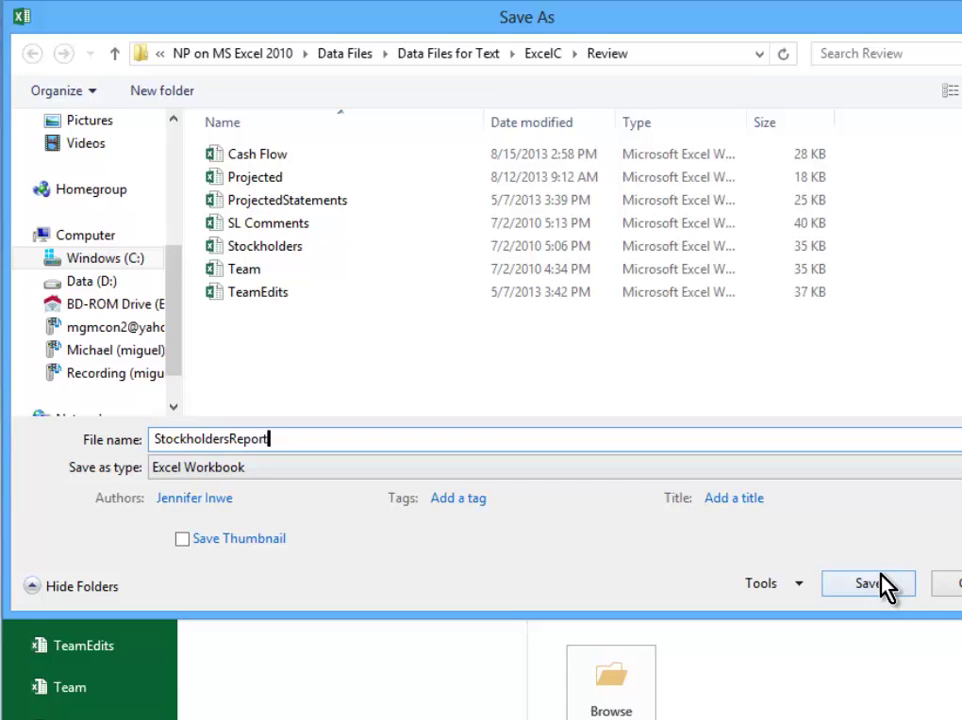
{"action": "left_click", "coordinate": [961, 690]}
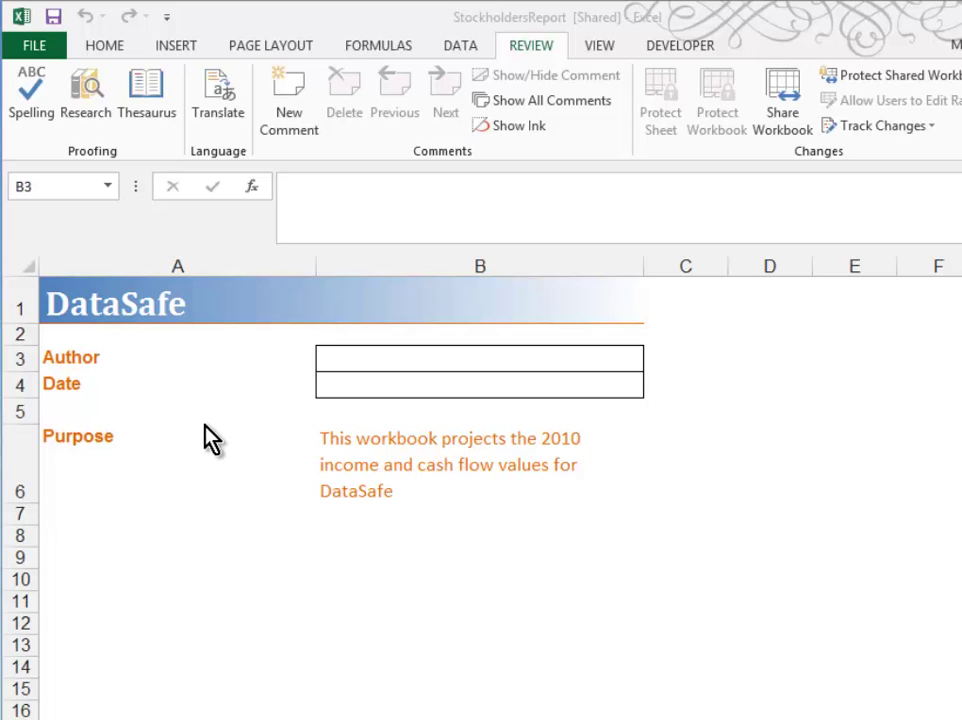
{"action": "left_click", "coordinate": [167, 16]}
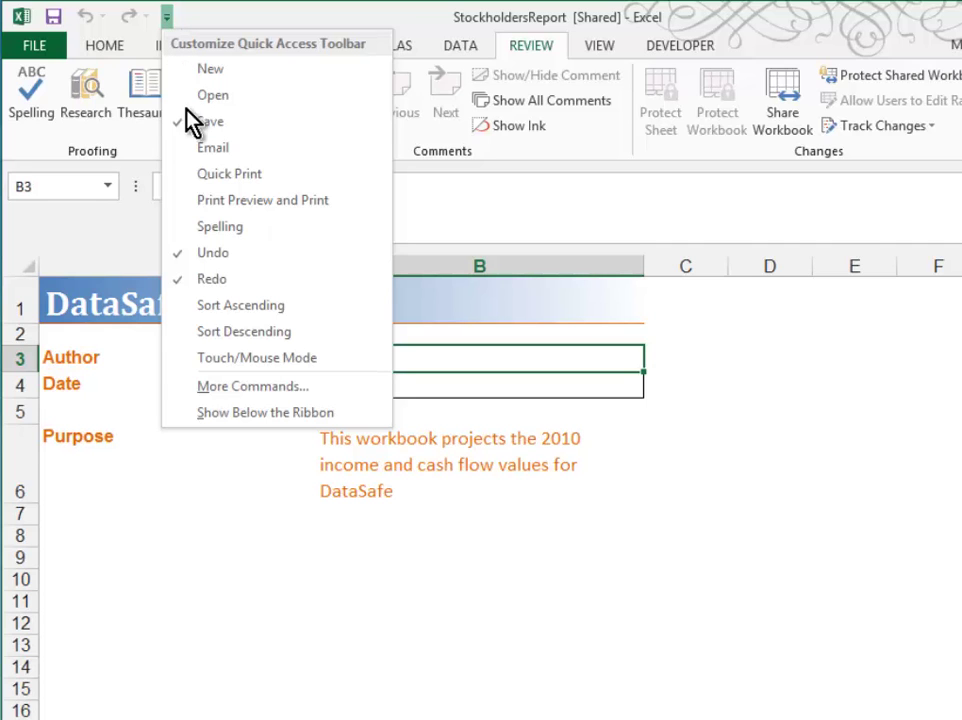
{"action": "left_click", "coordinate": [254, 392]}
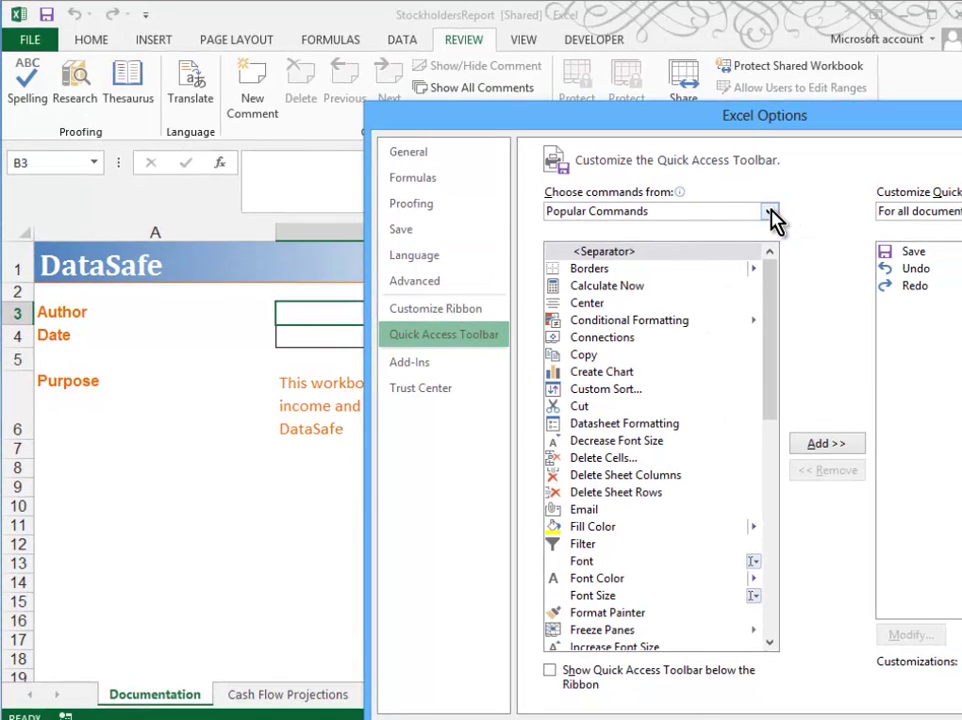
{"action": "left_click", "coordinate": [772, 214]}
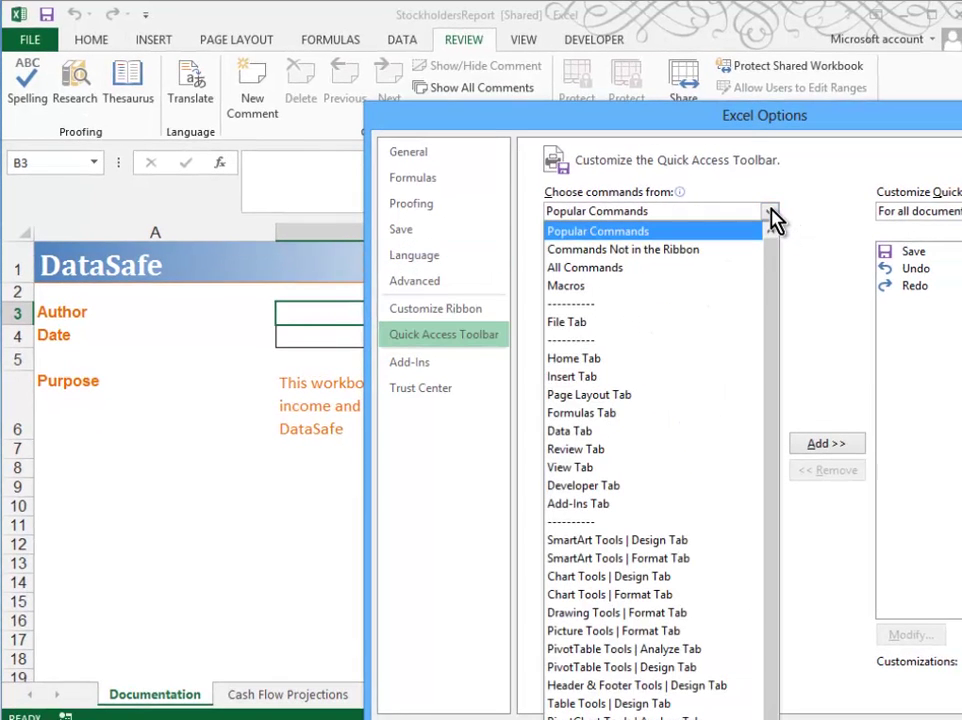
{"action": "left_click", "coordinate": [687, 270]}
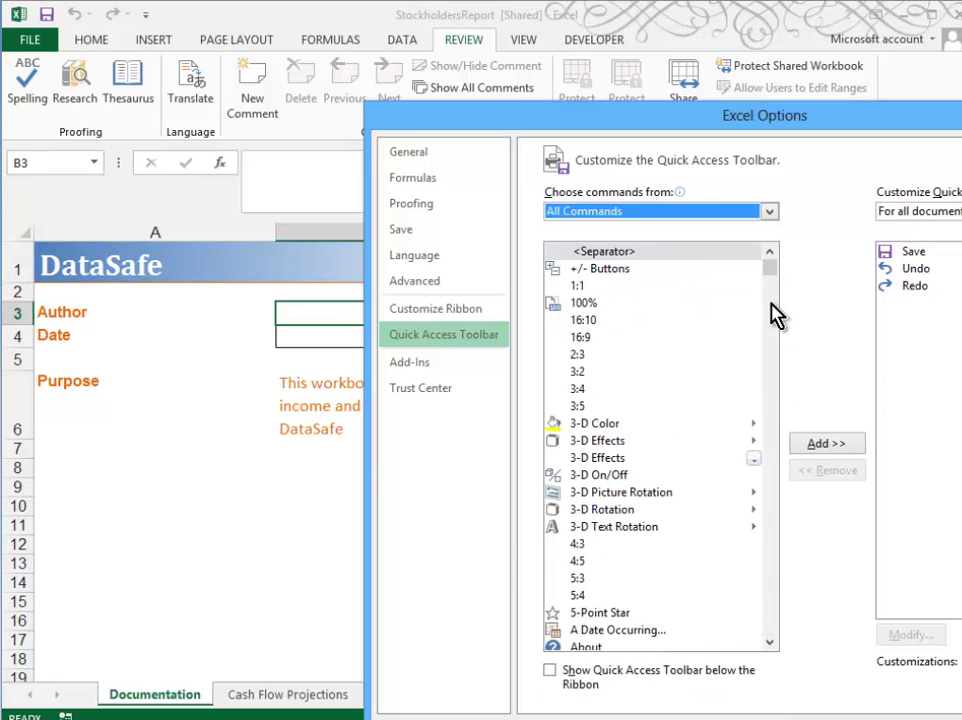
{"action": "left_click_drag", "start_coordinate": [778, 283], "coordinate": [771, 332]}
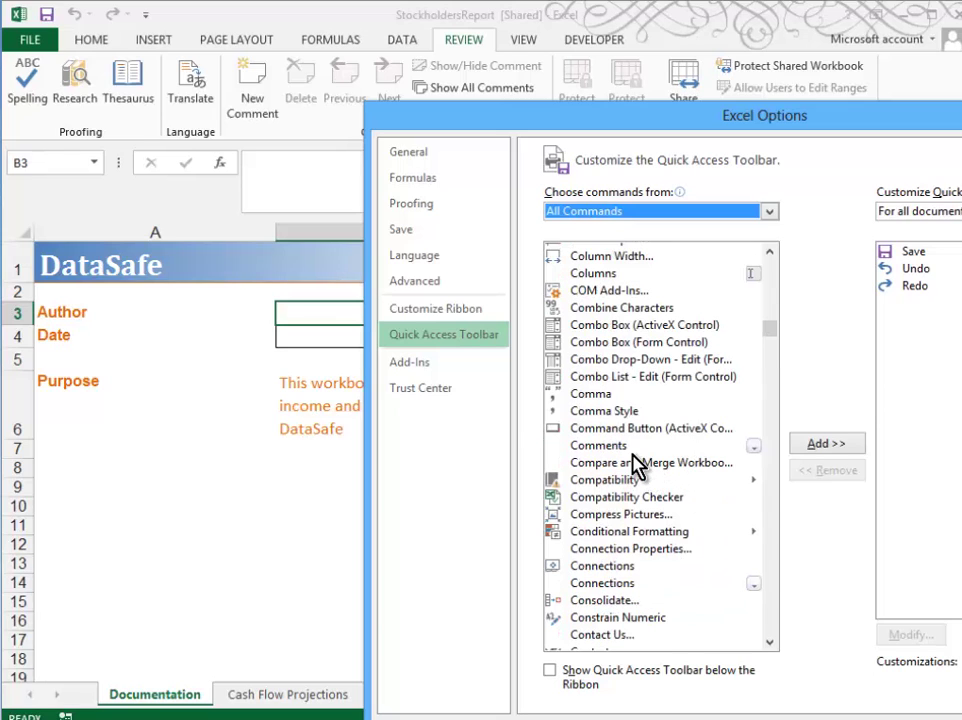
{"action": "left_click", "coordinate": [574, 448]}
{"action": "left_click", "coordinate": [634, 464]}
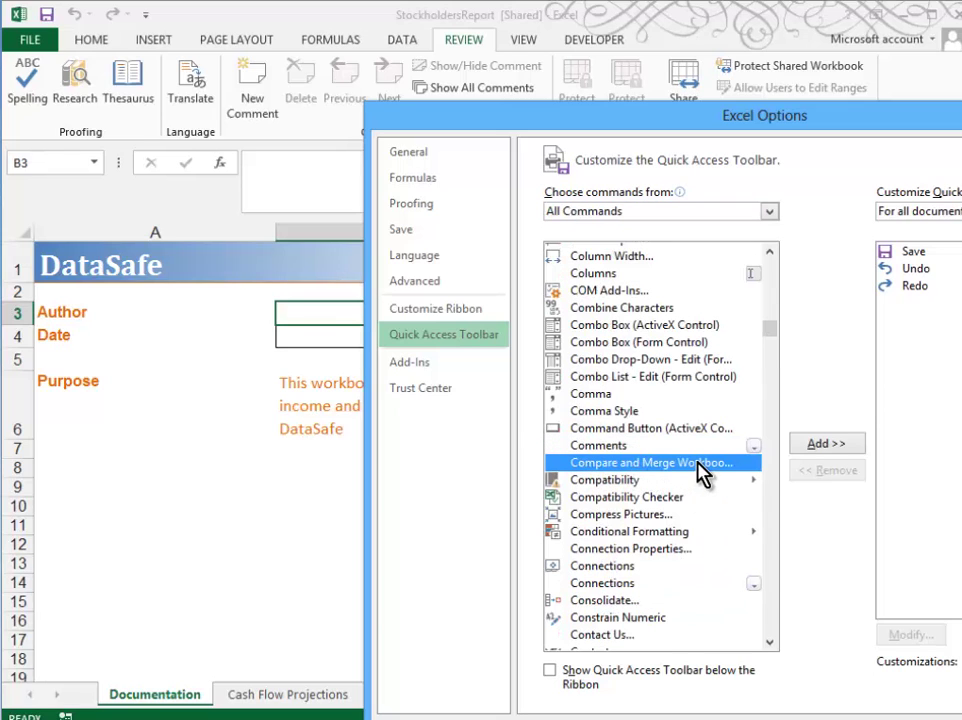
{"action": "left_click", "coordinate": [820, 444]}
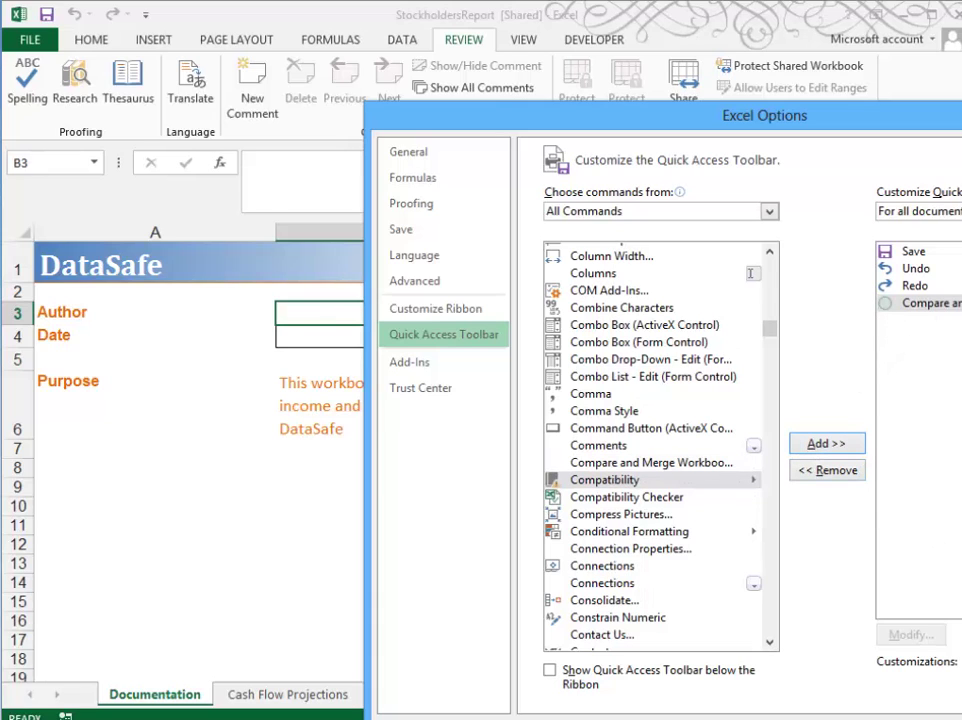
{"action": "key", "text": "Return"}
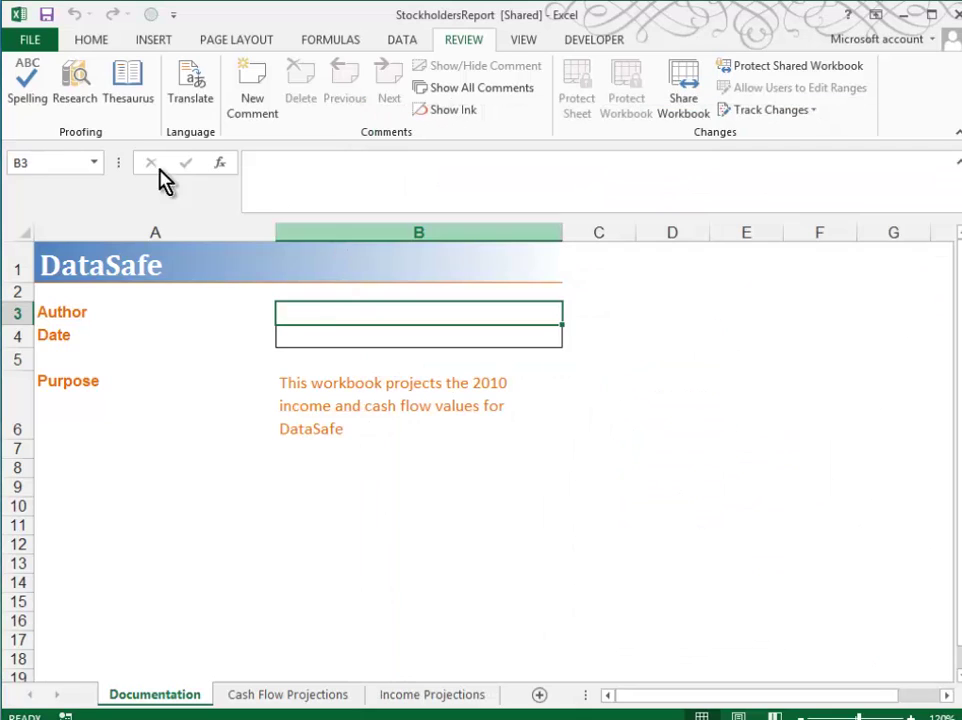
Merge the SL Comments workbook into the shared workbook with Compare and Merge Workbooks
{"action": "left_click", "coordinate": [149, 16]}
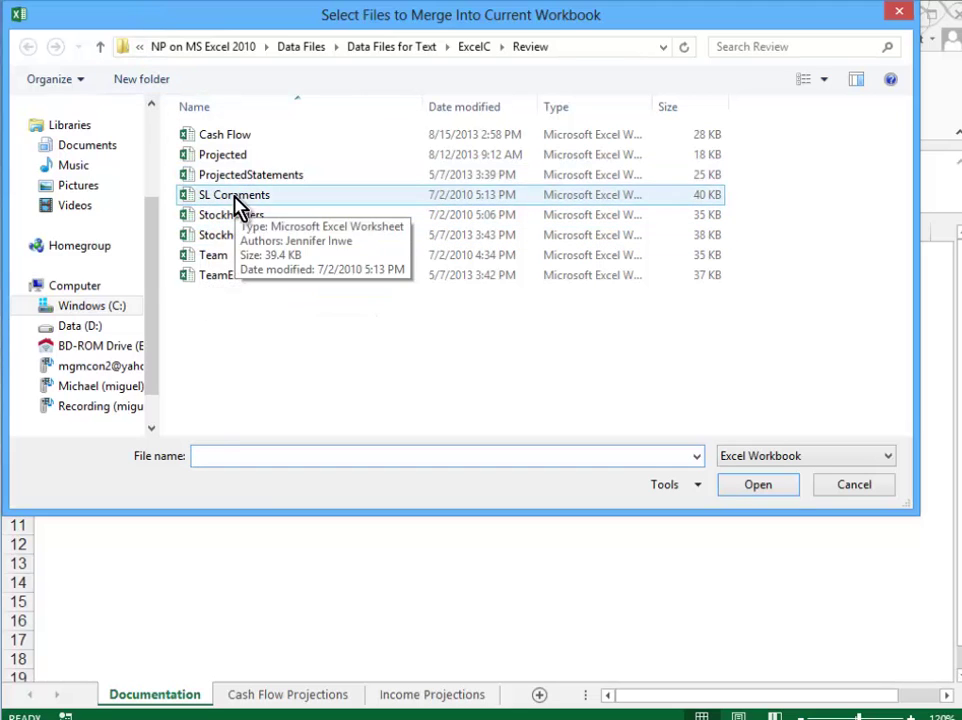
{"action": "left_click", "coordinate": [236, 204]}
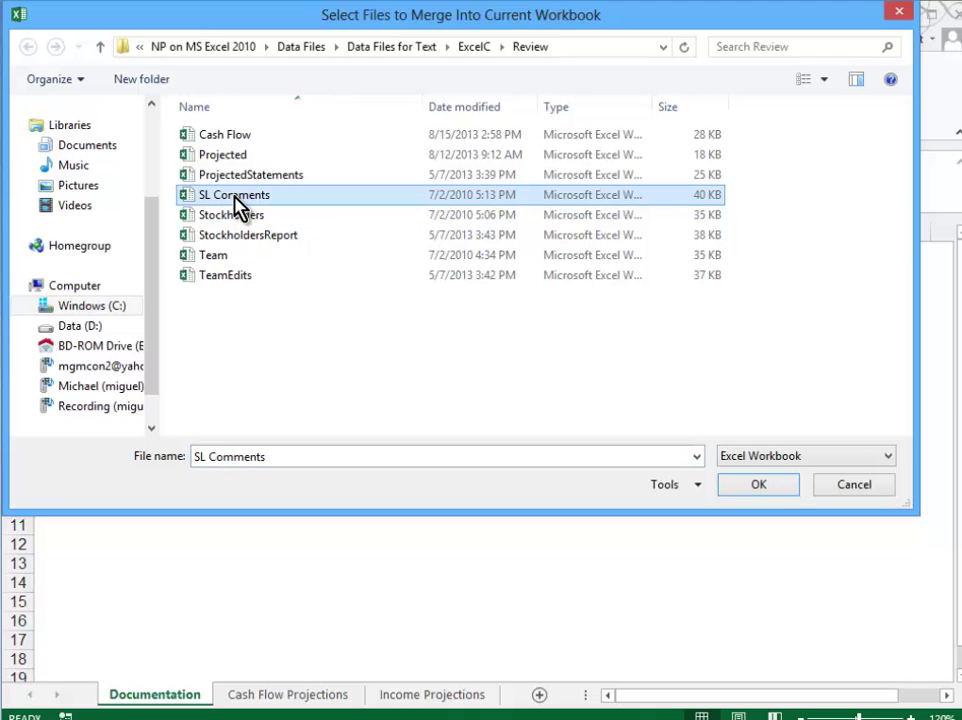
{"action": "left_click", "coordinate": [772, 487]}
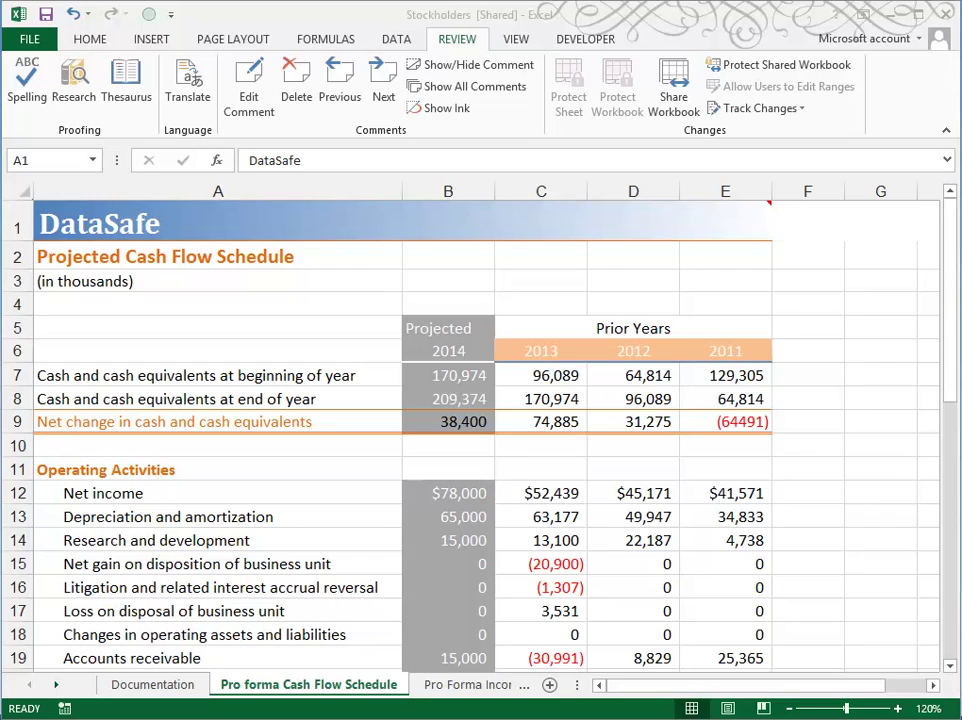
Show all comments, then delete the reviewer's comment on the DataSafe title cell A1
{"action": "left_click", "coordinate": [360, 692]}
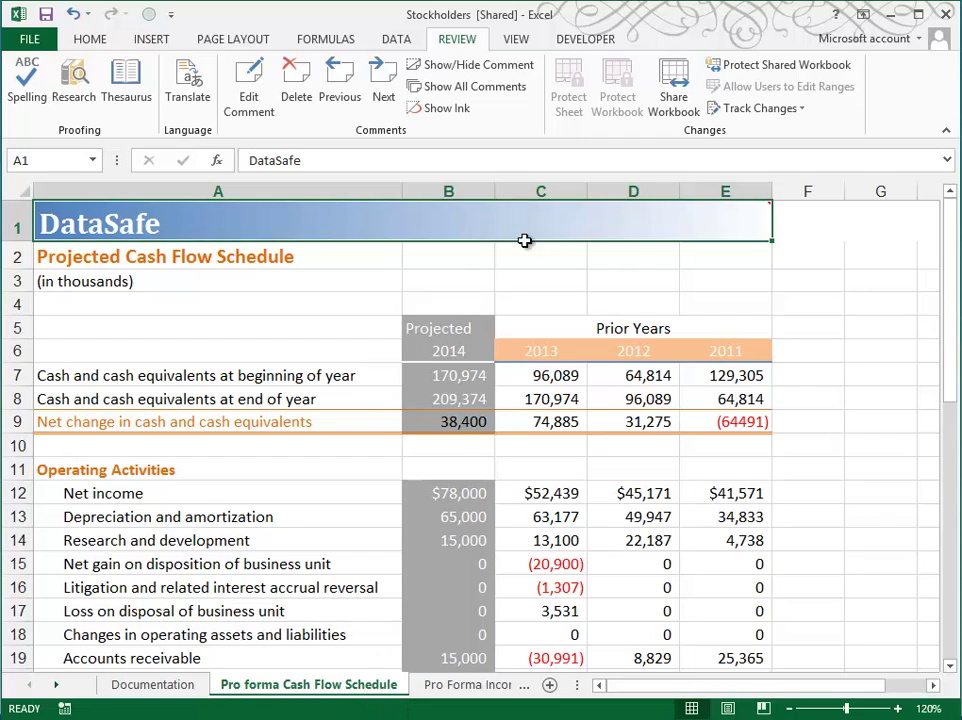
{"action": "mouse_move", "coordinate": [711, 223]}
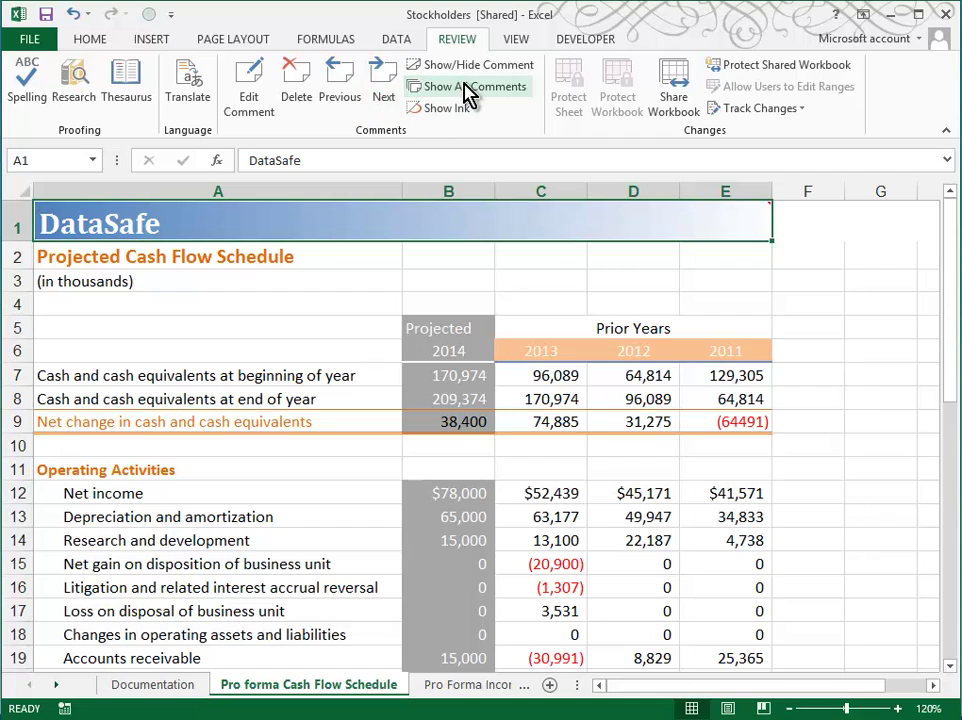
{"action": "left_click", "coordinate": [468, 88]}
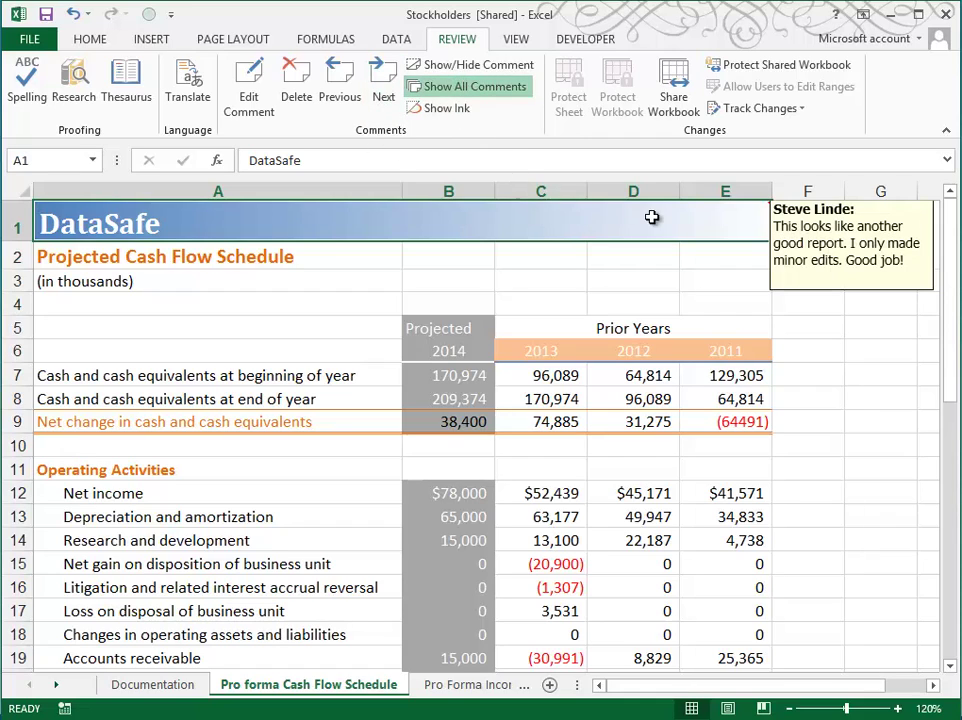
{"action": "right_click", "coordinate": [720, 235]}
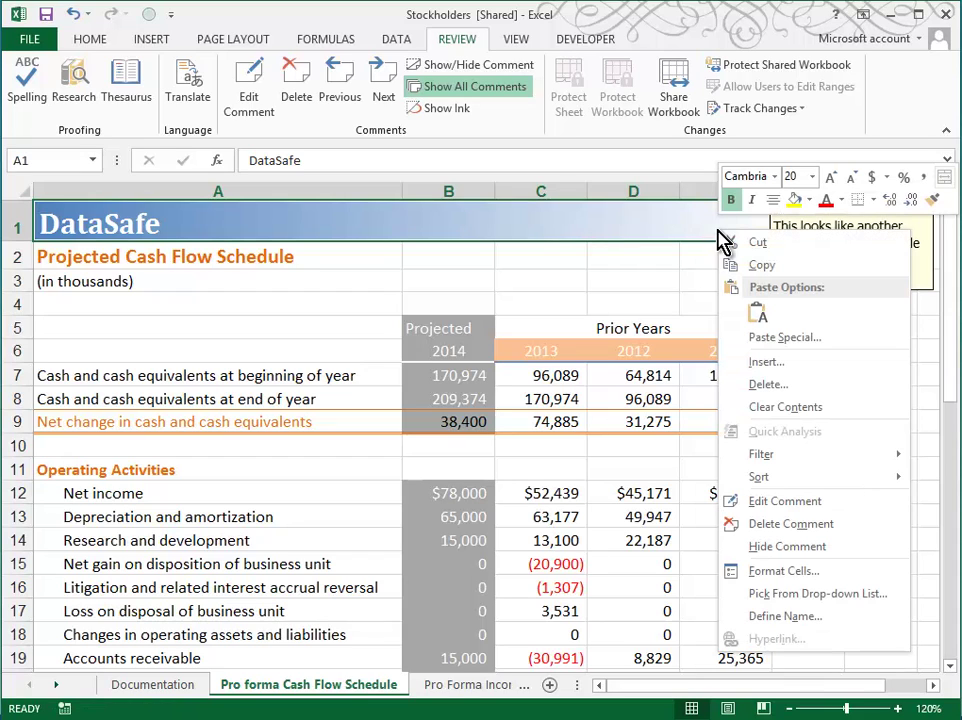
{"action": "left_click", "coordinate": [742, 524]}
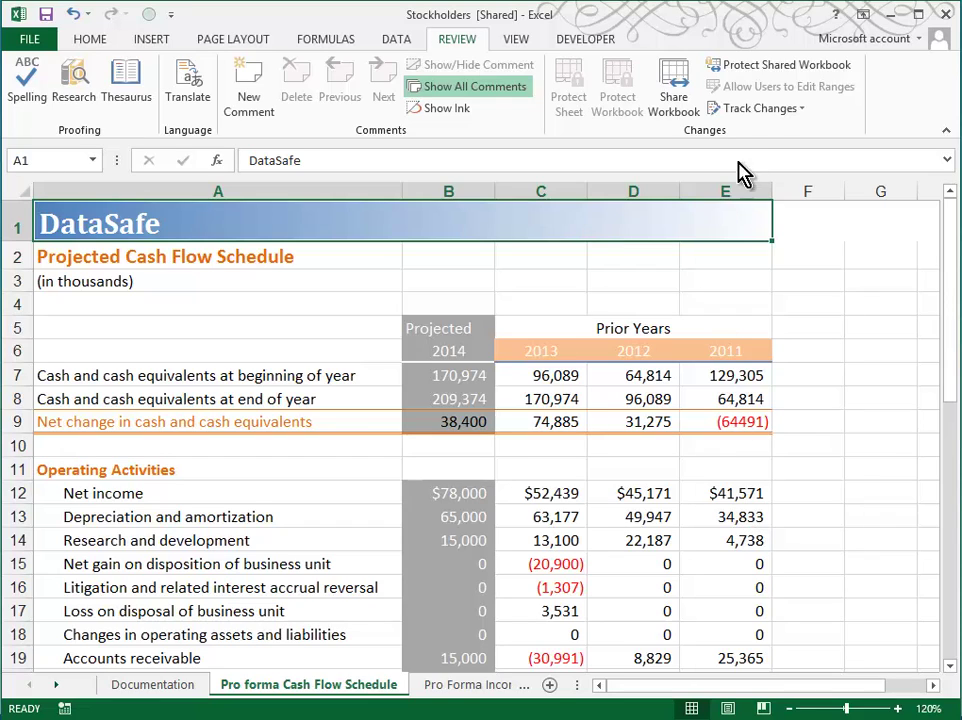
Filter tracked changes to one reviewer and accept all of them, keeping 'Net income' in A12
{"action": "left_click", "coordinate": [731, 112]}
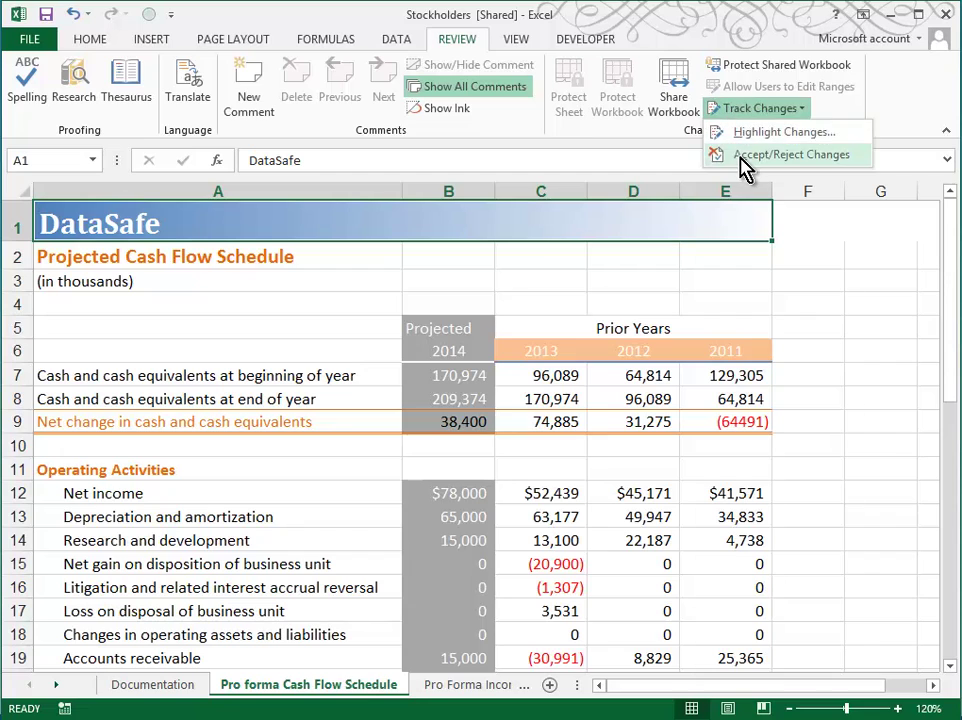
{"action": "left_click", "coordinate": [741, 156]}
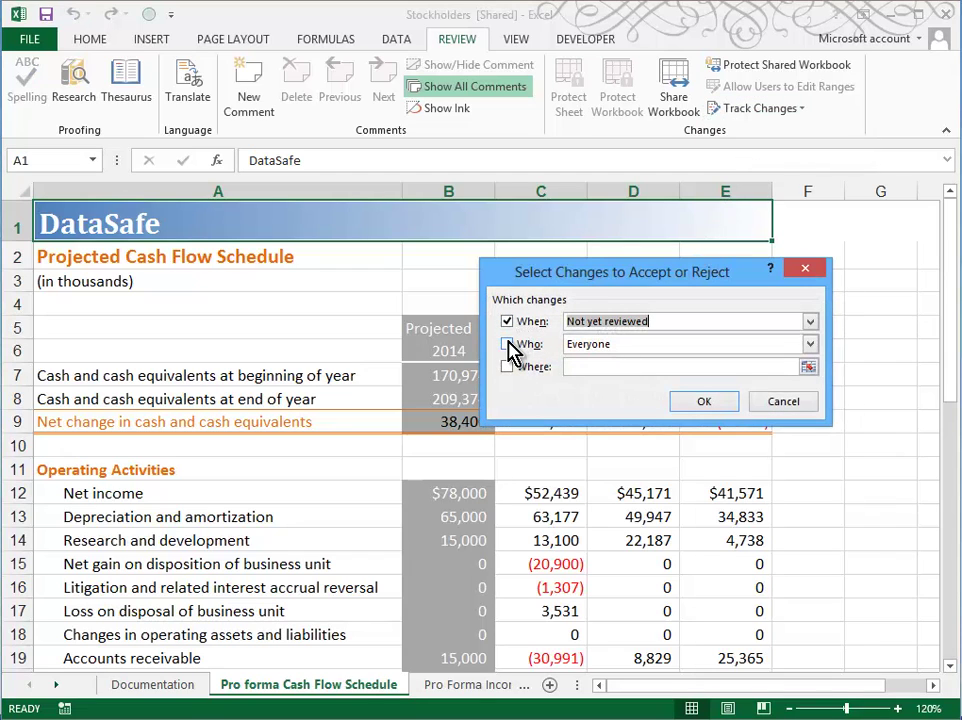
{"action": "left_click", "coordinate": [516, 344]}
{"action": "left_click", "coordinate": [812, 345]}
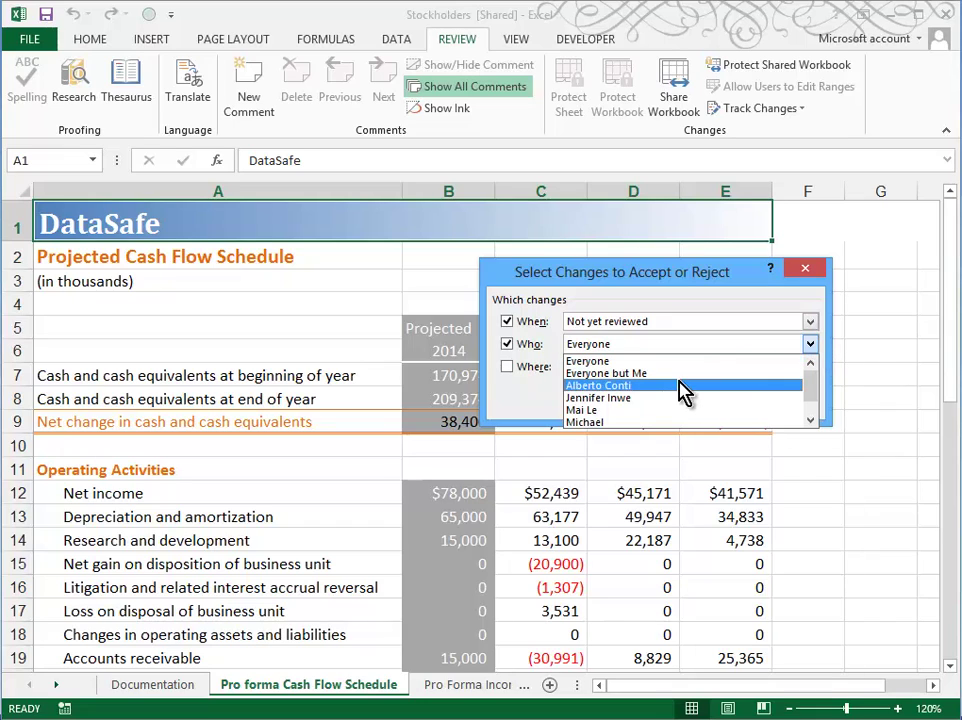
{"action": "left_click_drag", "start_coordinate": [812, 393], "coordinate": [815, 408]}
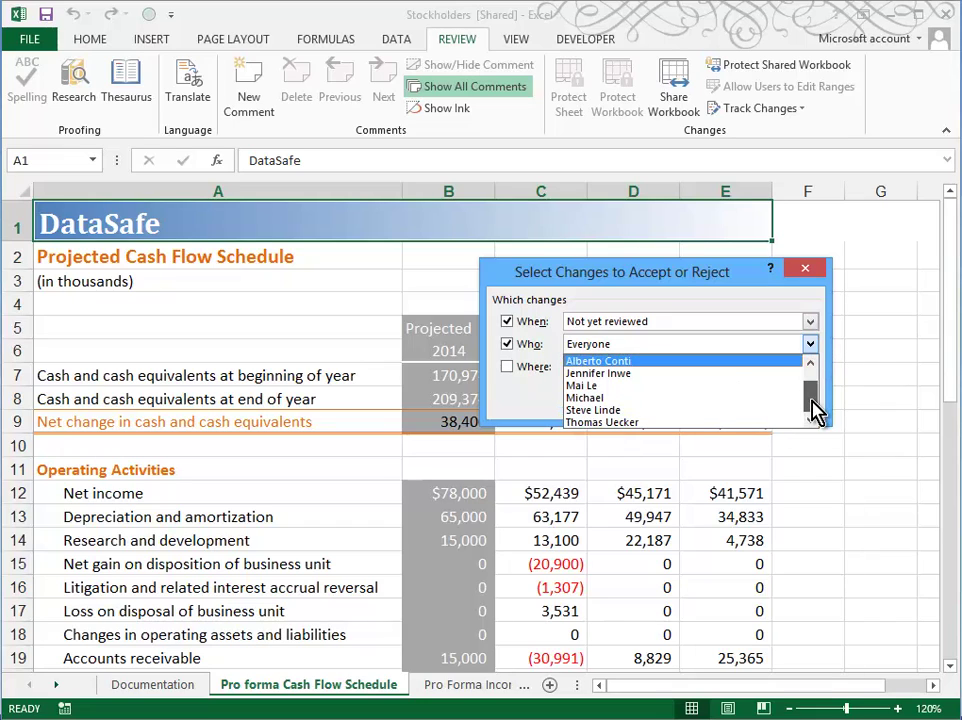
{"action": "left_click", "coordinate": [693, 411]}
{"action": "left_click", "coordinate": [700, 402]}
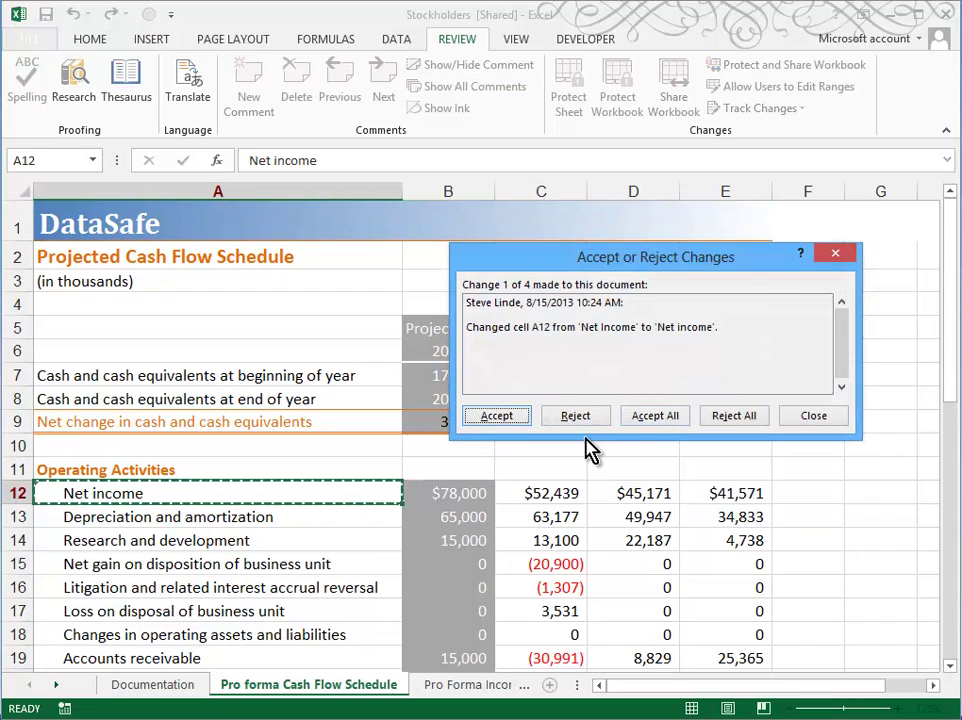
{"action": "left_click", "coordinate": [655, 415]}
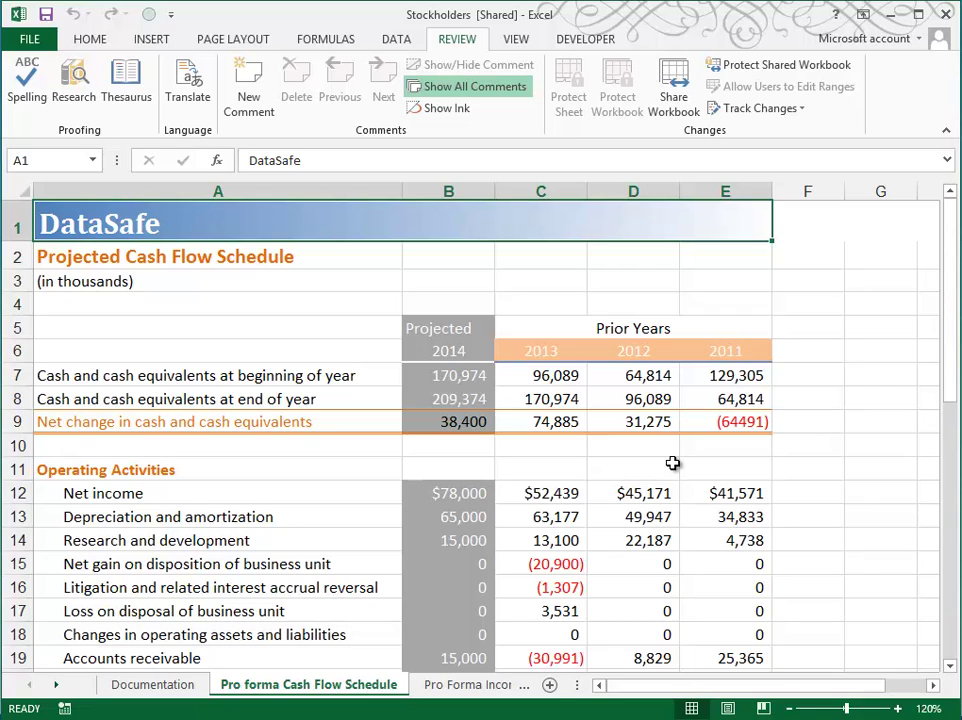
Turn off multi-user workbook sharing, then start saving a copy named StockholdersReportFinal
{"action": "left_click", "coordinate": [676, 84]}
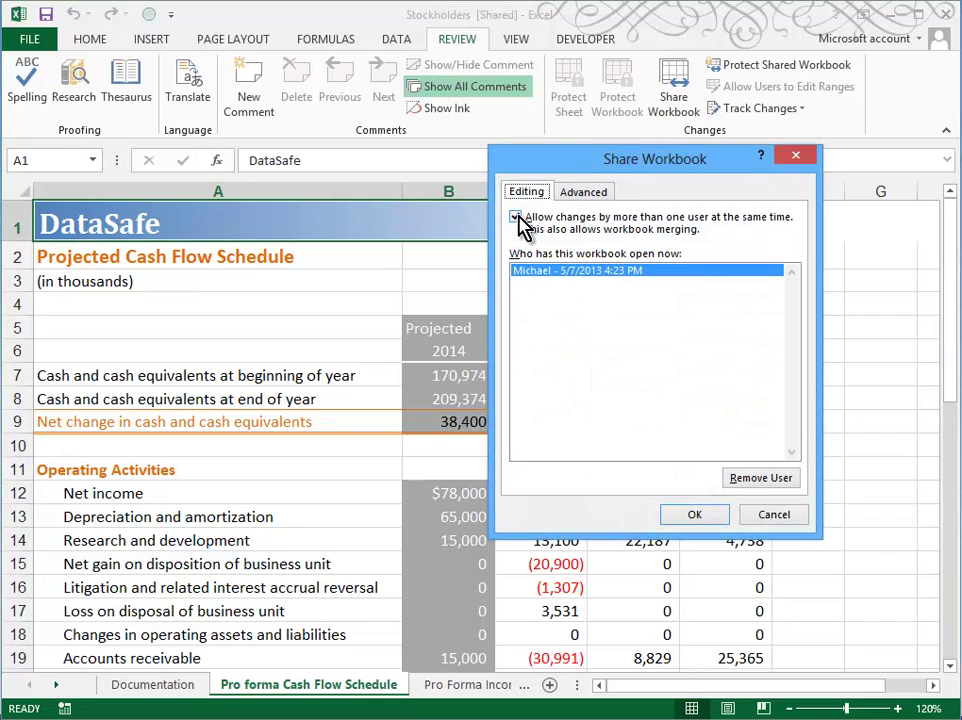
{"action": "left_click", "coordinate": [518, 218]}
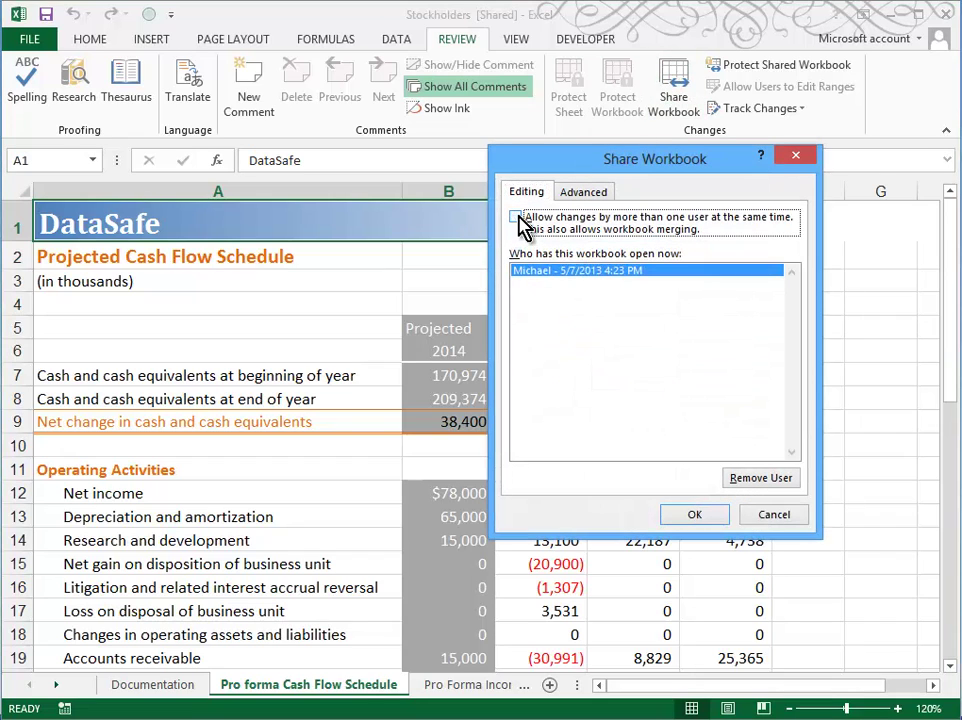
{"action": "left_click", "coordinate": [702, 515]}
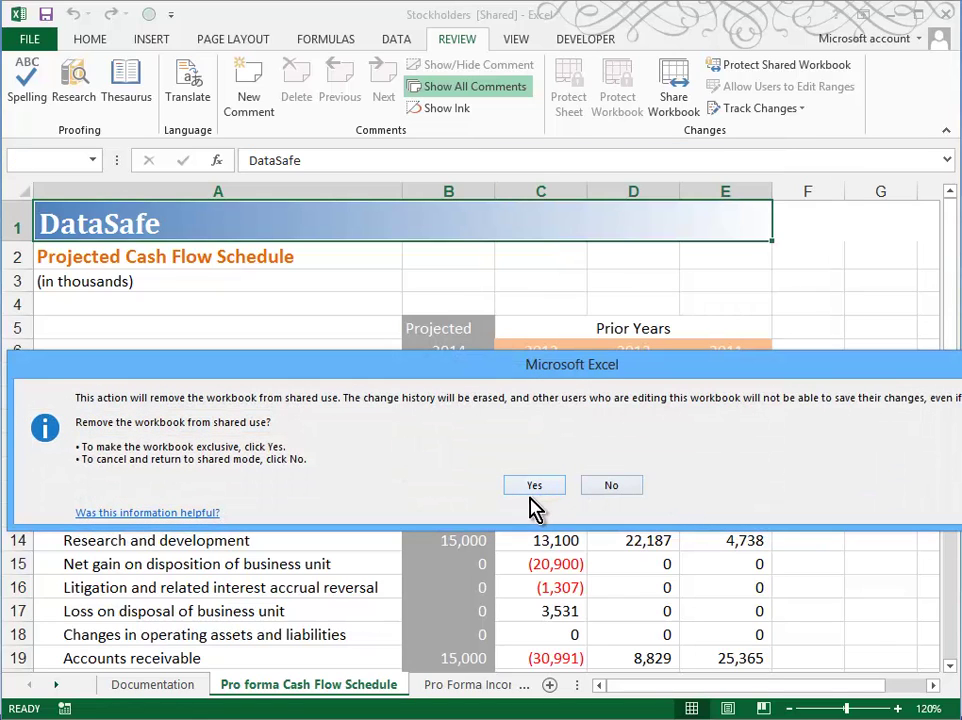
{"action": "left_click", "coordinate": [531, 487]}
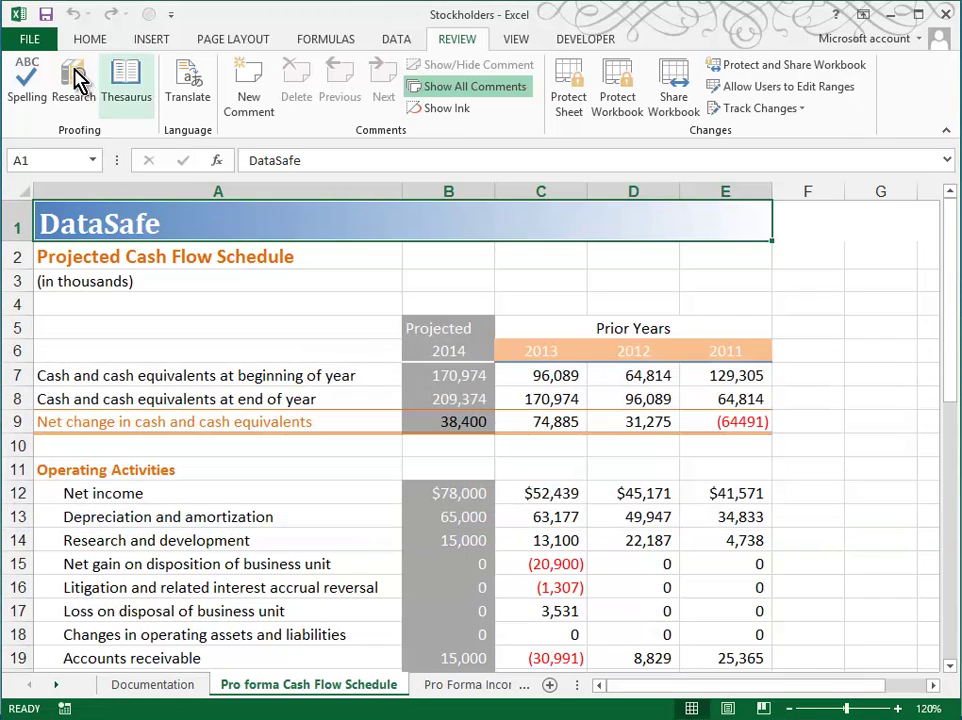
{"action": "left_click", "coordinate": [40, 40]}
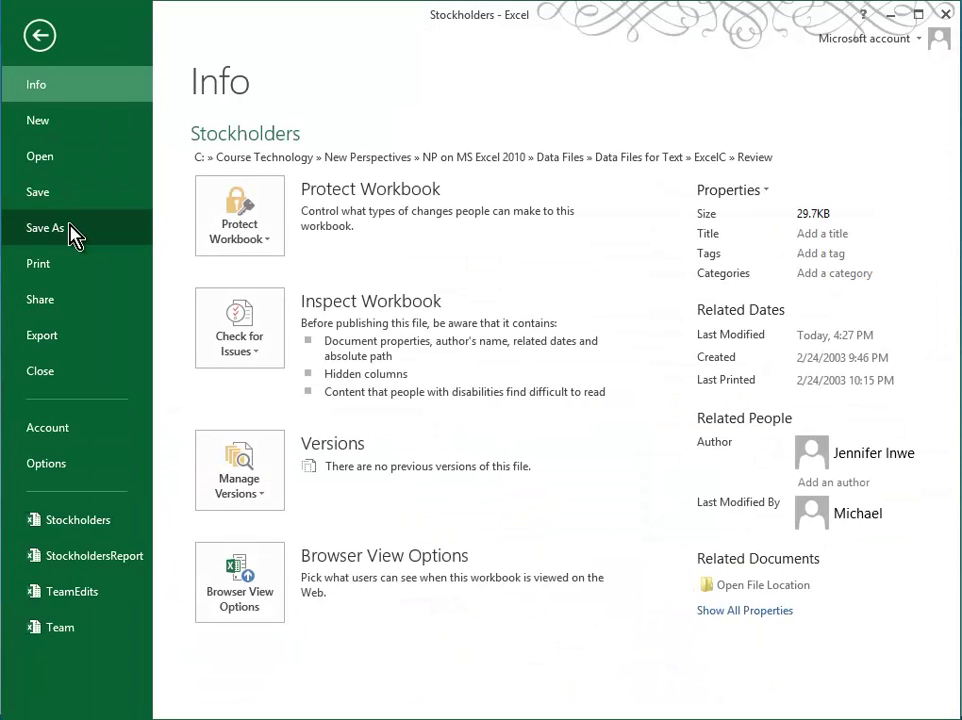
{"action": "left_click", "coordinate": [72, 229]}
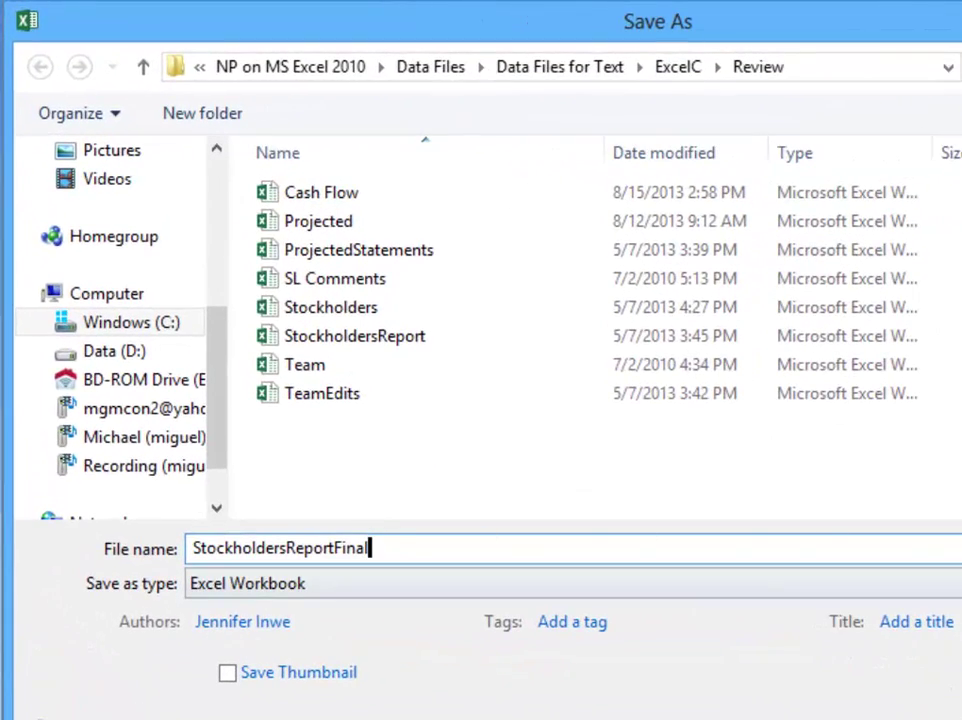
Save the copy as StockholdersReportFinal in the Review folder
{"action": "key", "text": "Return"}
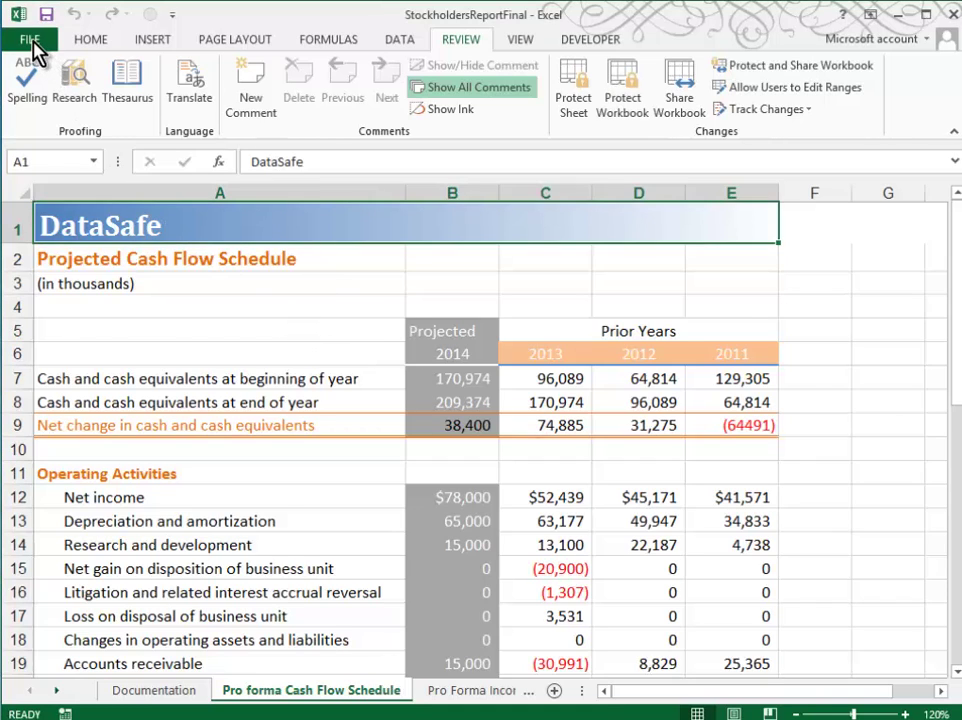
Set Title Financial Projection, Subject Stockholder's Report, Category Conference Reports, keywords projections;stockholders, and a new author
{"action": "left_click", "coordinate": [30, 42]}
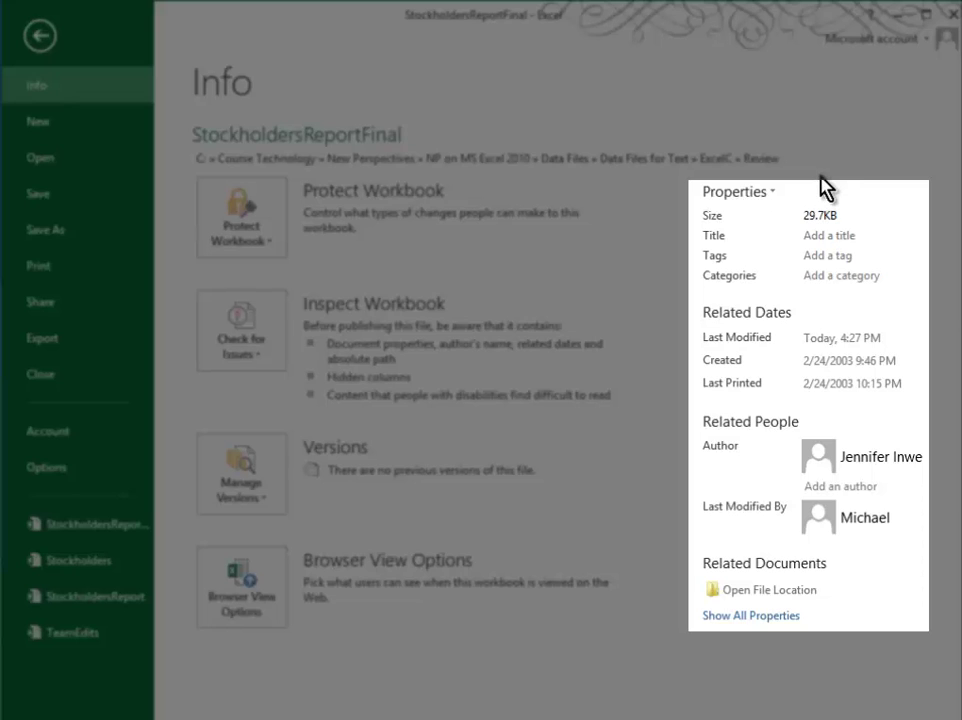
{"action": "left_click", "coordinate": [775, 203]}
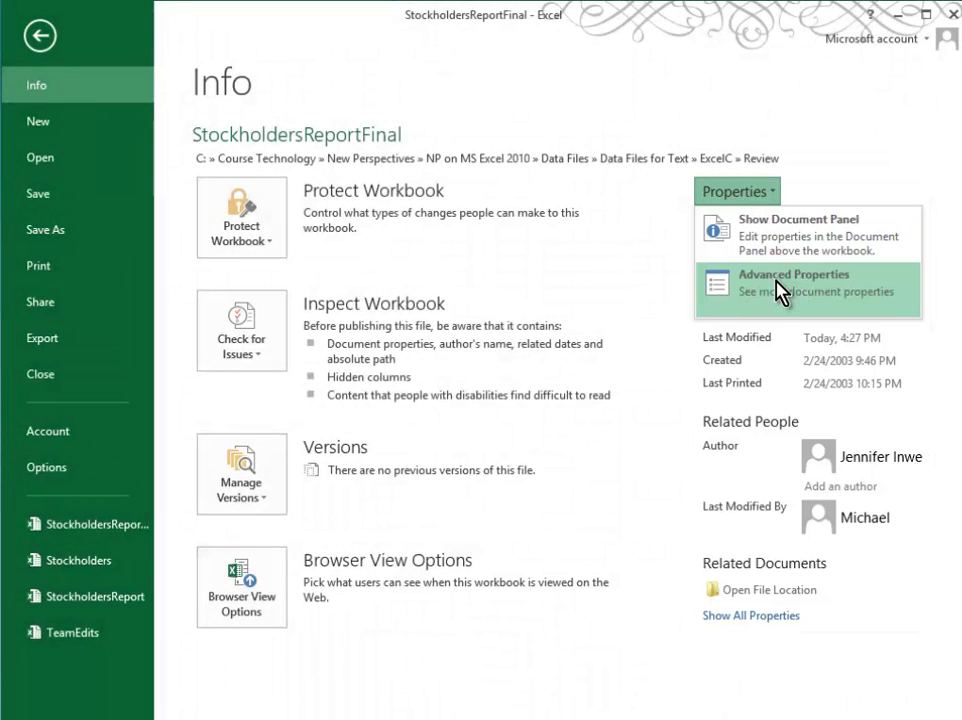
{"action": "left_click", "coordinate": [778, 287]}
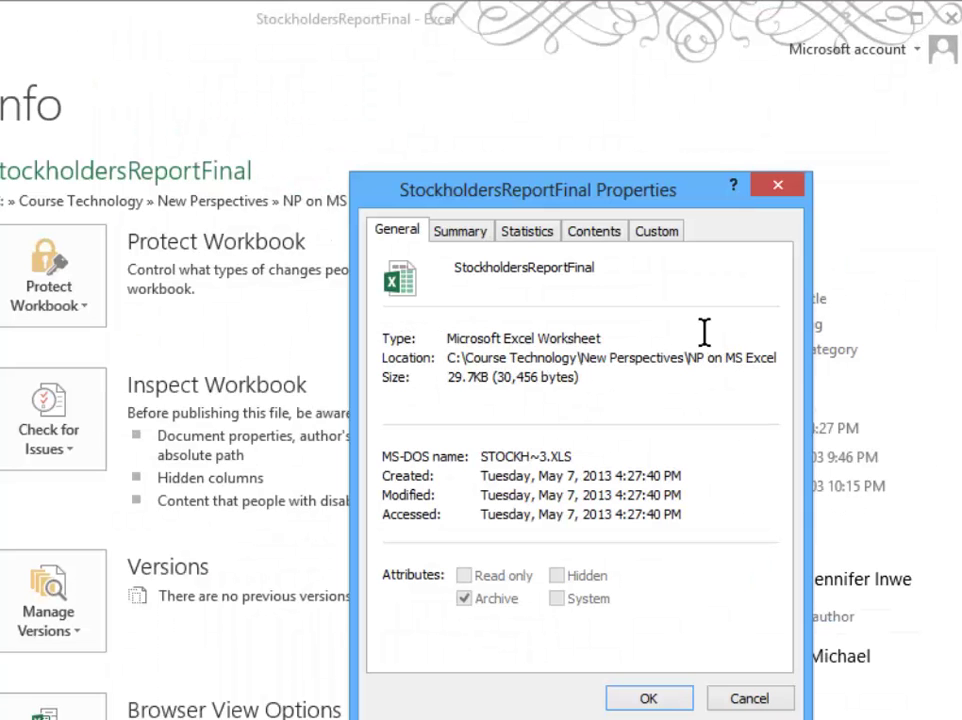
{"action": "left_click", "coordinate": [459, 231]}
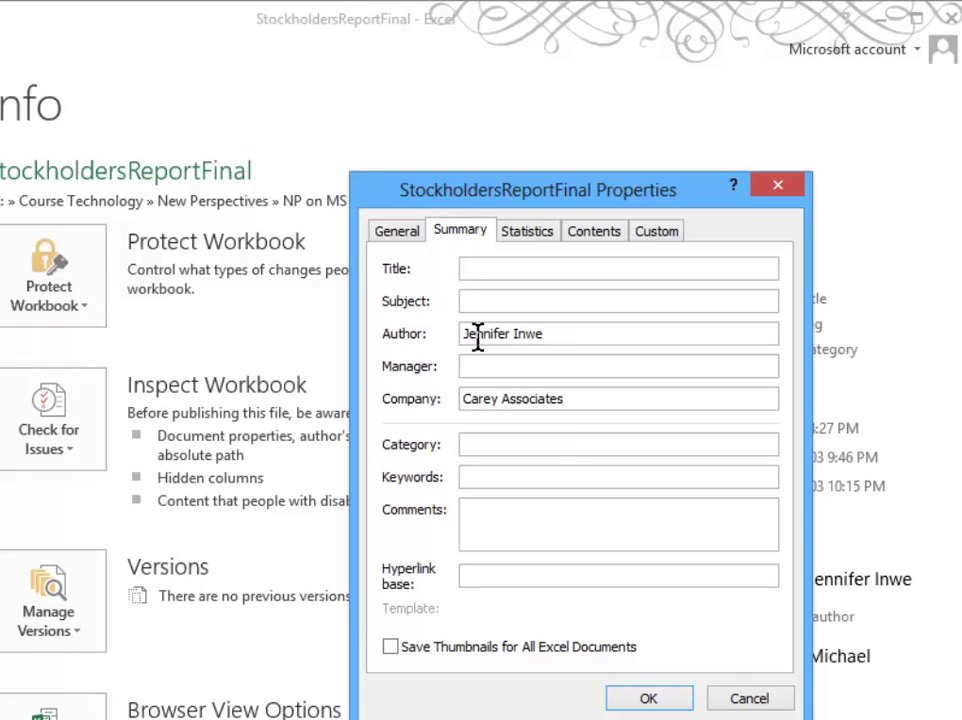
{"action": "left_click_drag", "start_coordinate": [548, 333], "coordinate": [362, 322]}
{"action": "type", "text": "D. Massaro"}
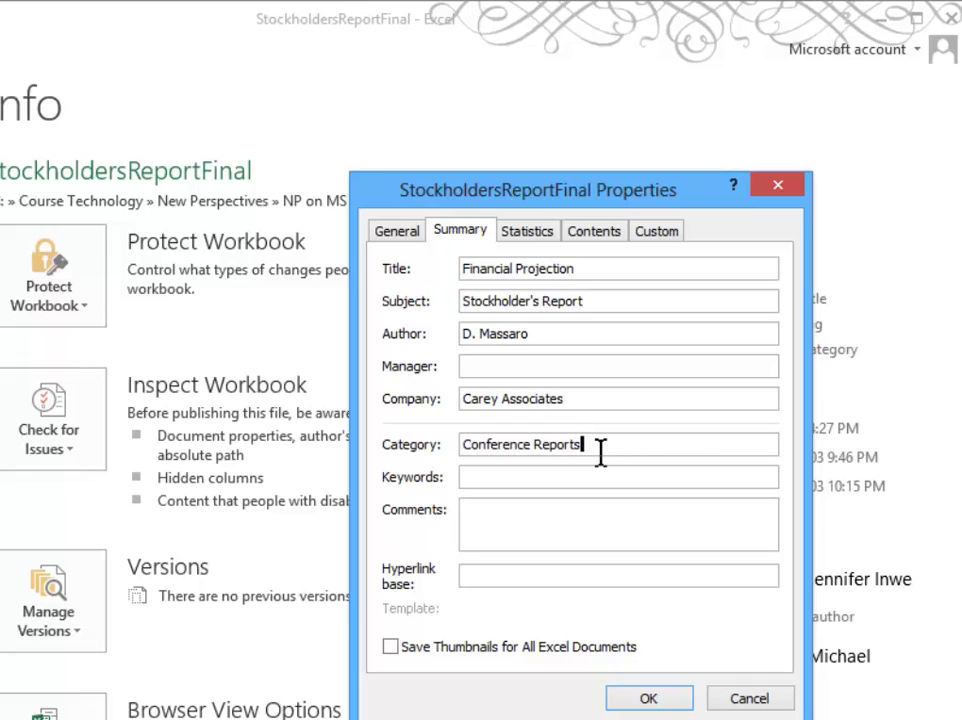
{"action": "left_click", "coordinate": [482, 476]}
{"action": "type", "text": "projections;stockholders"}
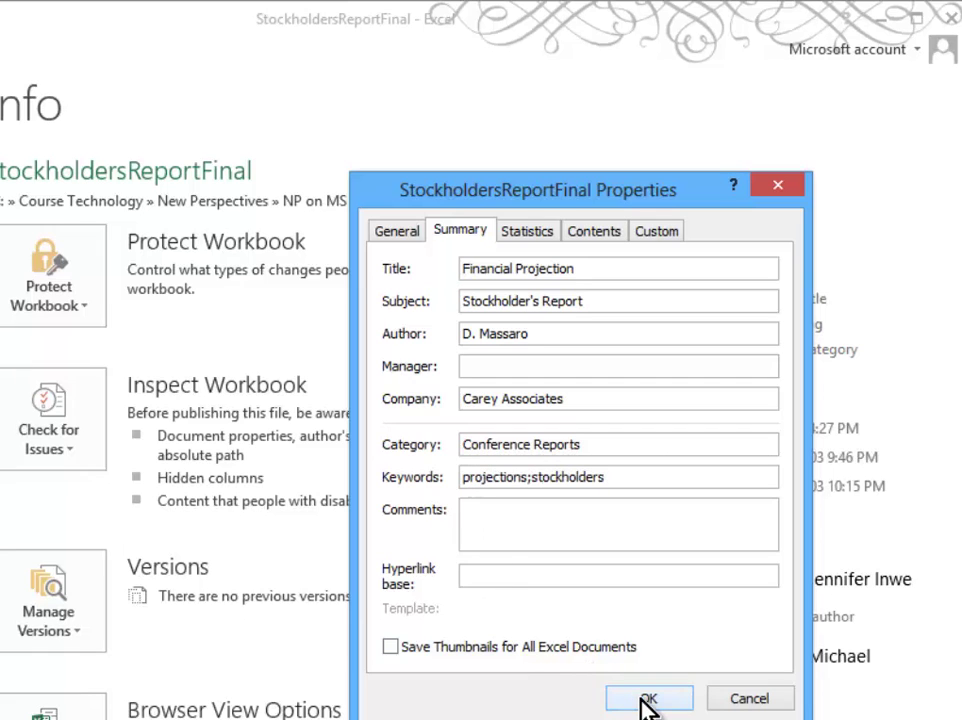
{"action": "left_click", "coordinate": [645, 700]}
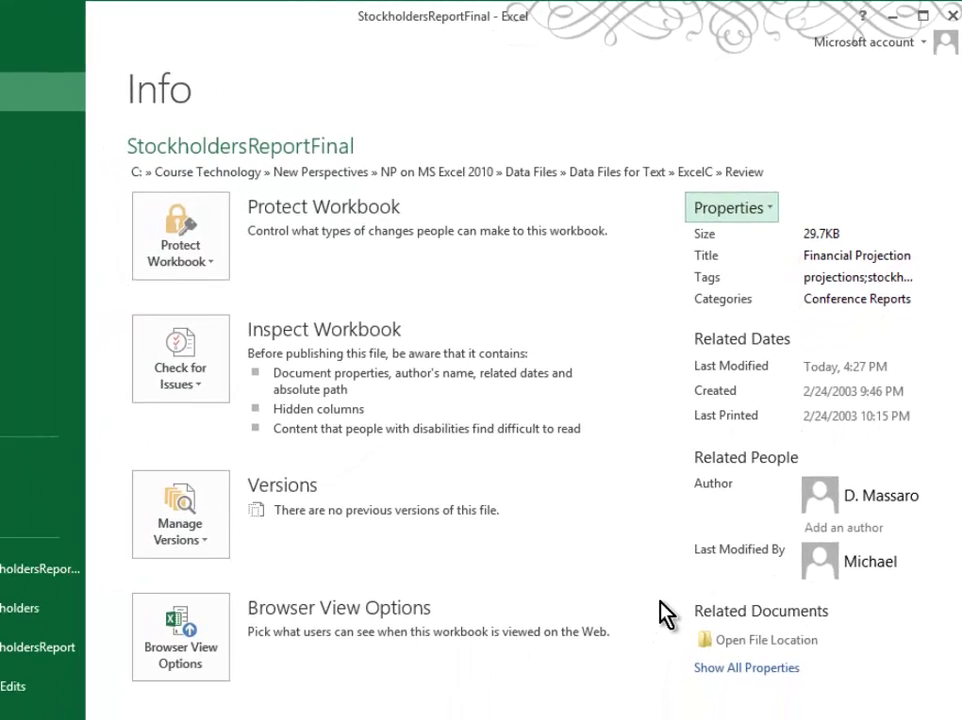
Show all workbook properties, then mark StockholdersReportFinal as final and acknowledge both confirmations
{"action": "left_click", "coordinate": [746, 667]}
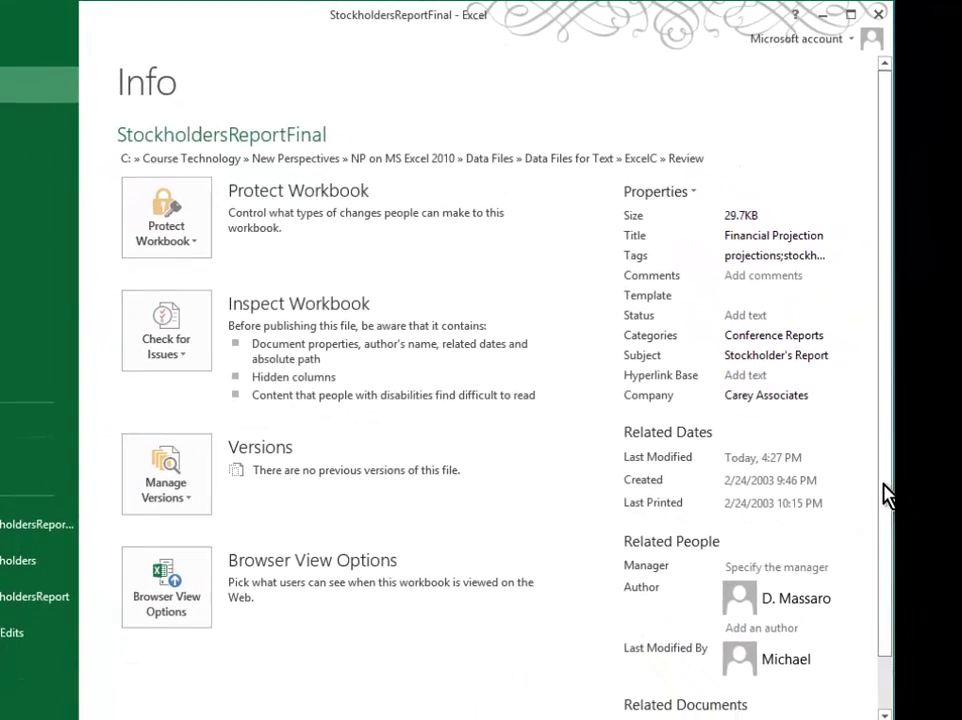
{"action": "left_click_drag", "start_coordinate": [884, 494], "coordinate": [884, 583]}
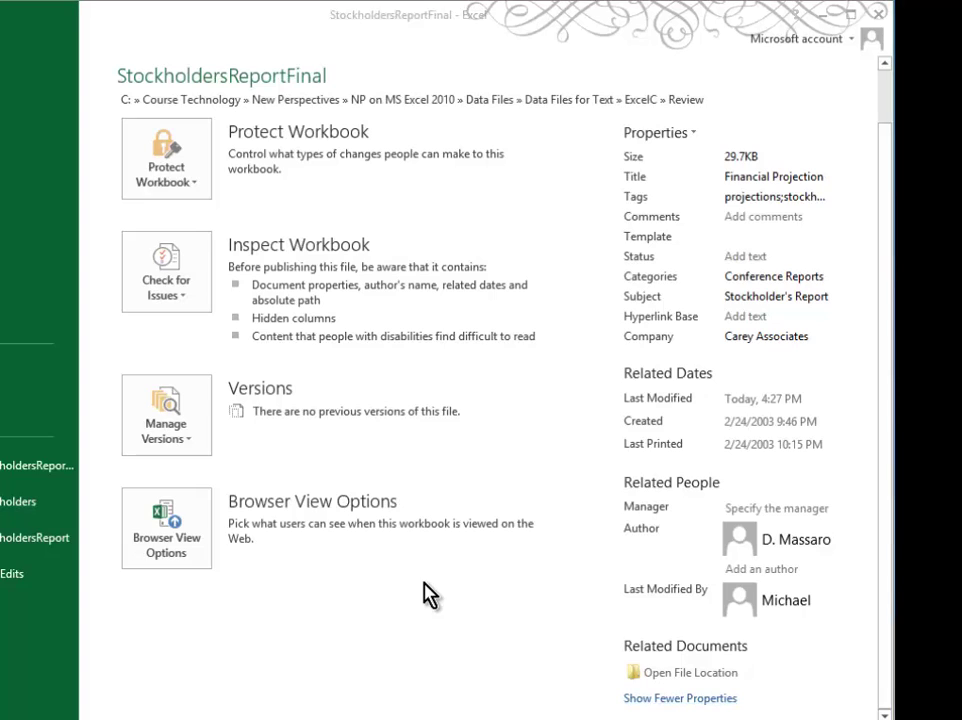
{"action": "left_click", "coordinate": [172, 155]}
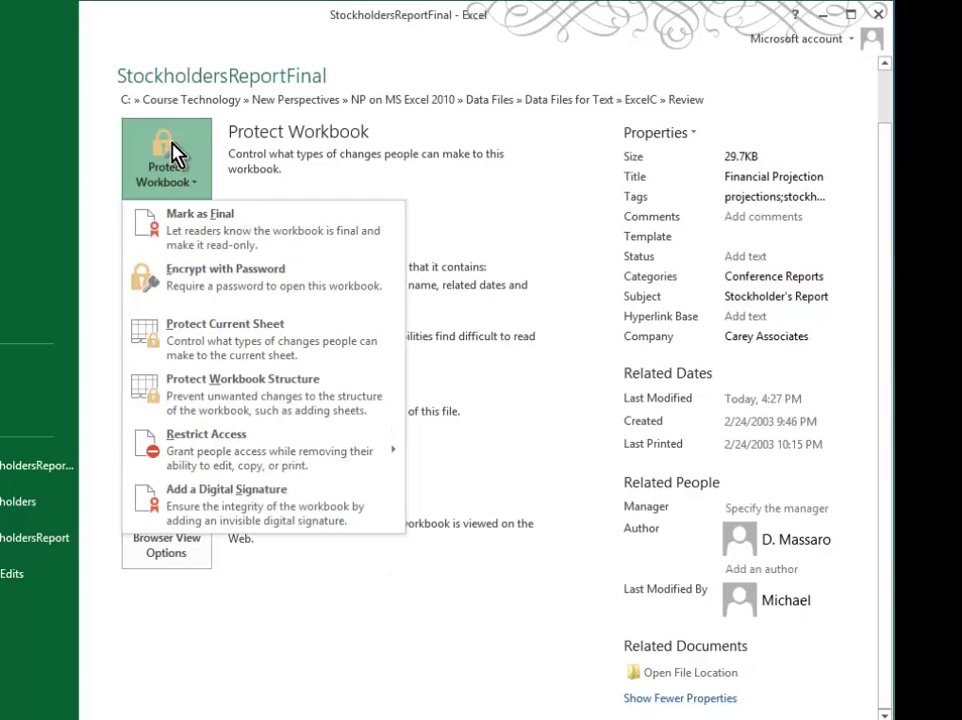
{"action": "left_click", "coordinate": [180, 232]}
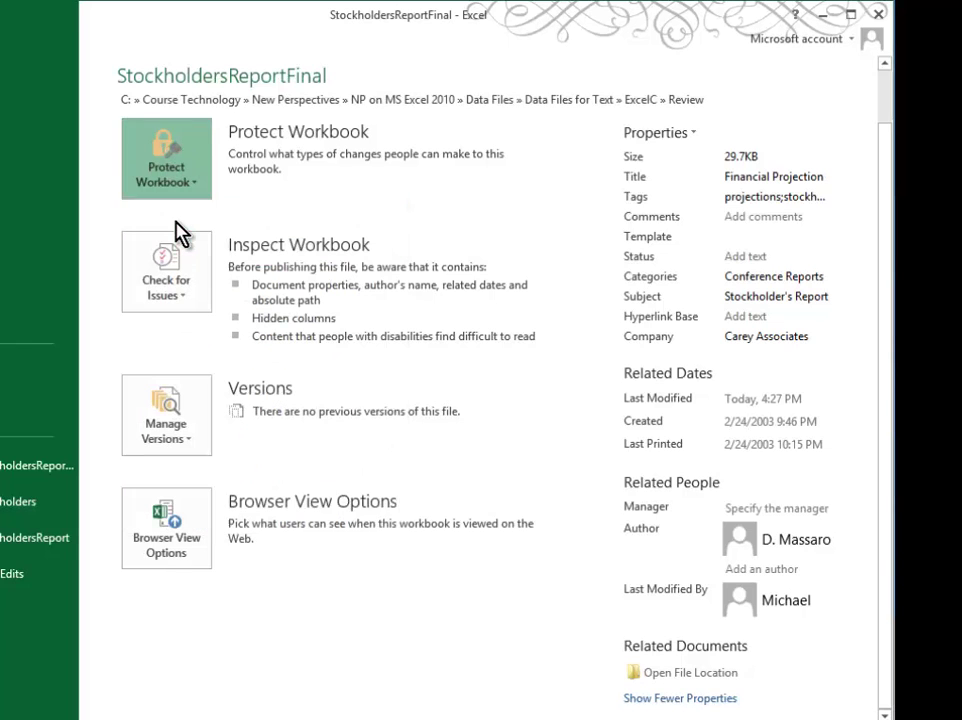
{"action": "left_click", "coordinate": [463, 466]}
{"action": "left_click", "coordinate": [517, 500]}
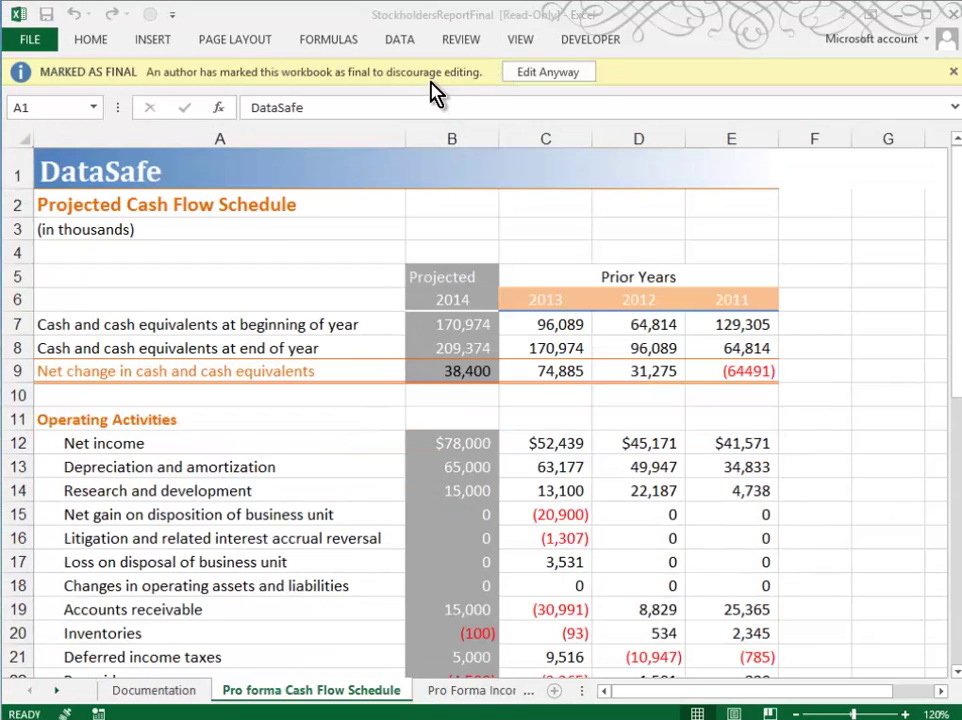
{"action": "left_click", "coordinate": [537, 78]}
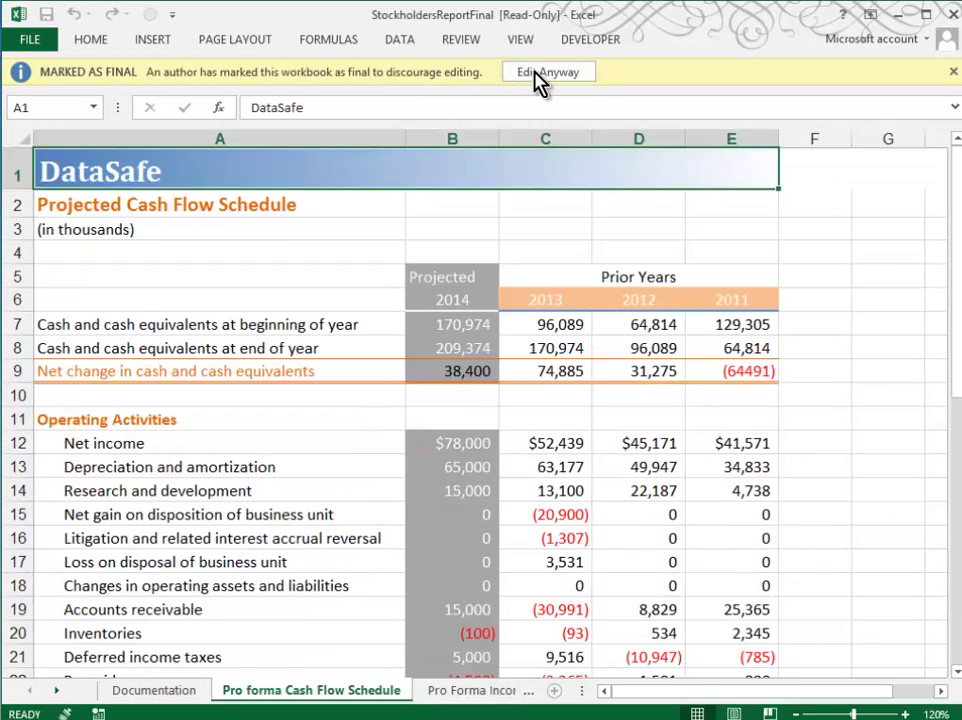
Unlock editing and add the comment 'Financial Projections for the 2013 Stockholder's Conference' to the properties
{"action": "left_click", "coordinate": [537, 74]}
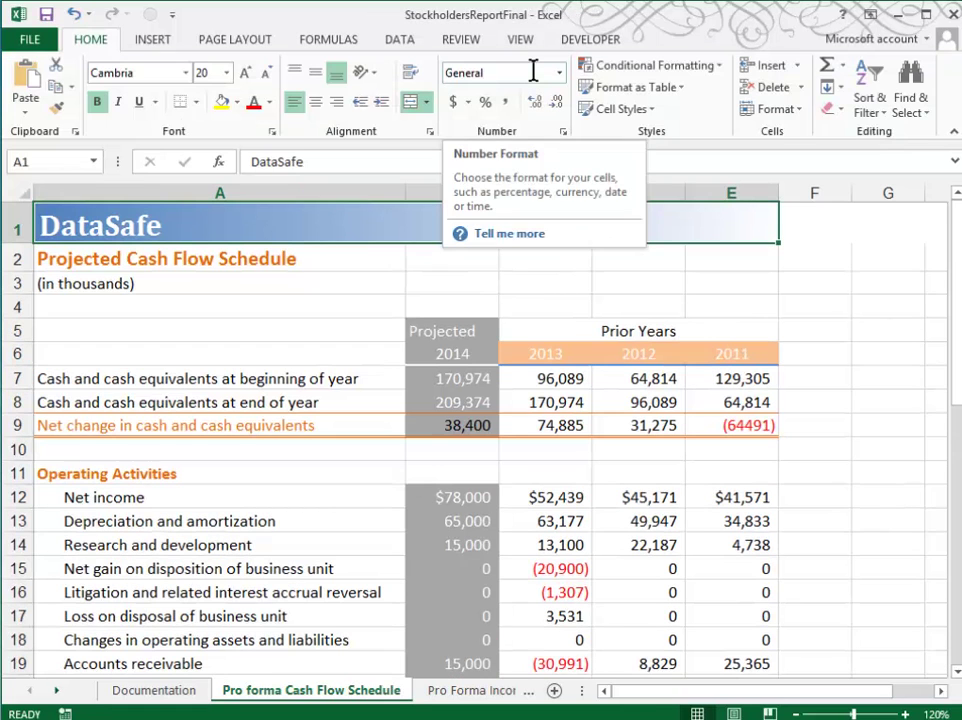
{"action": "left_click", "coordinate": [36, 36]}
{"action": "left_click", "coordinate": [743, 193]}
{"action": "left_click", "coordinate": [766, 295]}
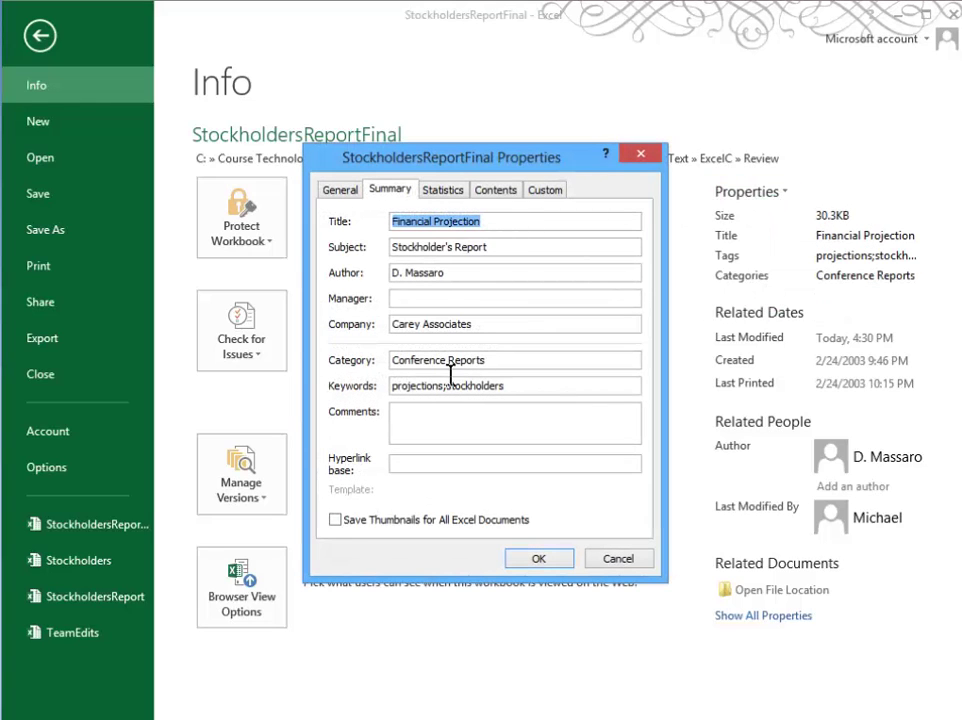
{"action": "left_click", "coordinate": [417, 427]}
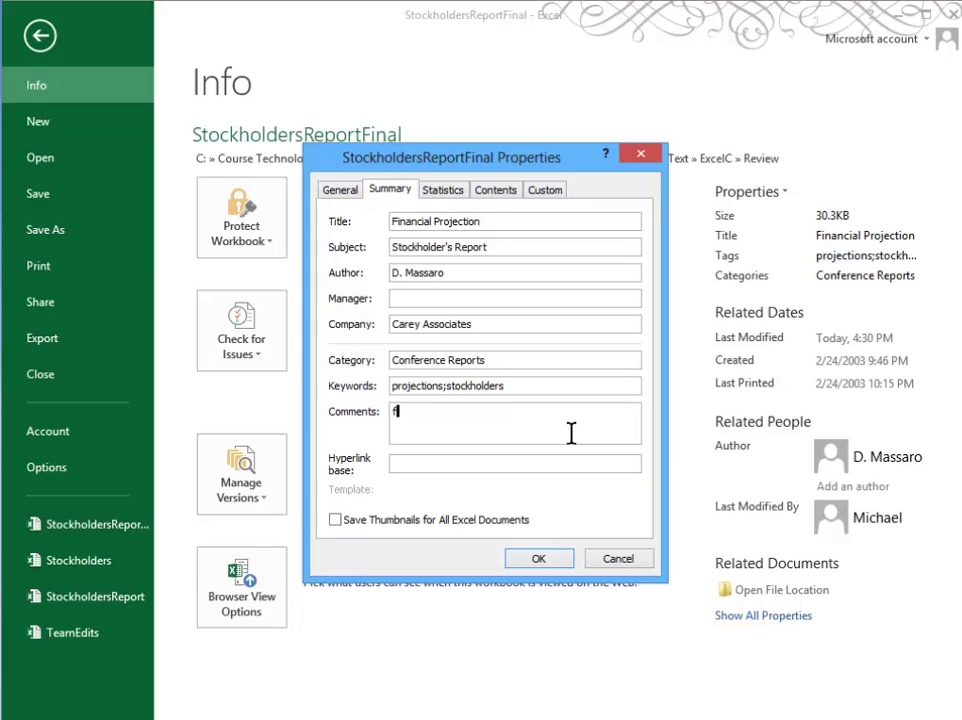
{"action": "type", "text": "Financial Projections for the 2013 Stockholder's Conference"}
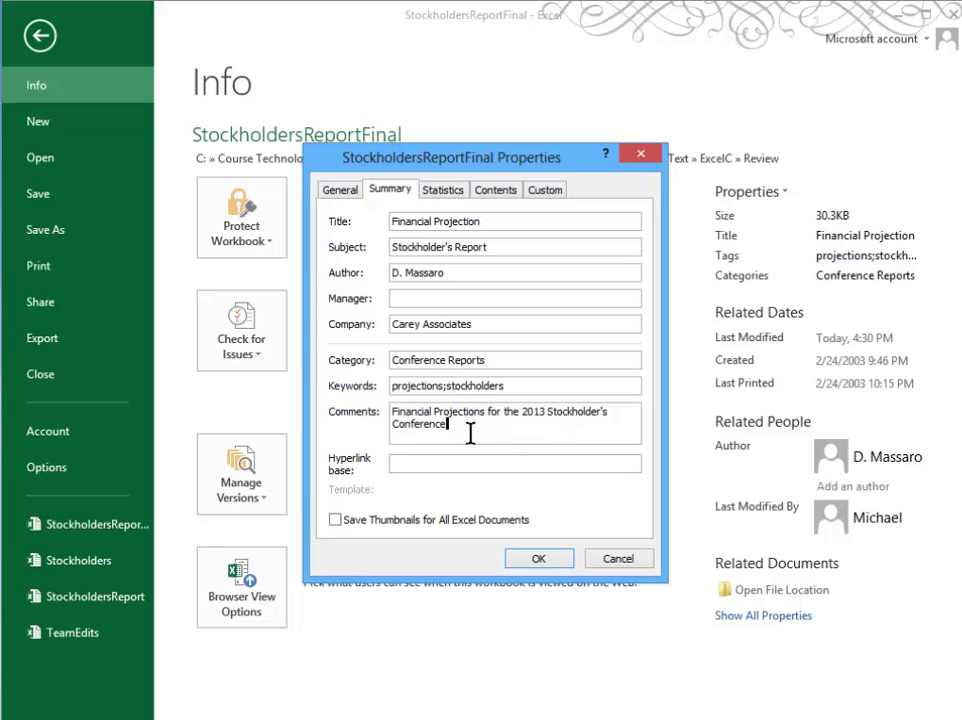
{"action": "left_click", "coordinate": [532, 562]}
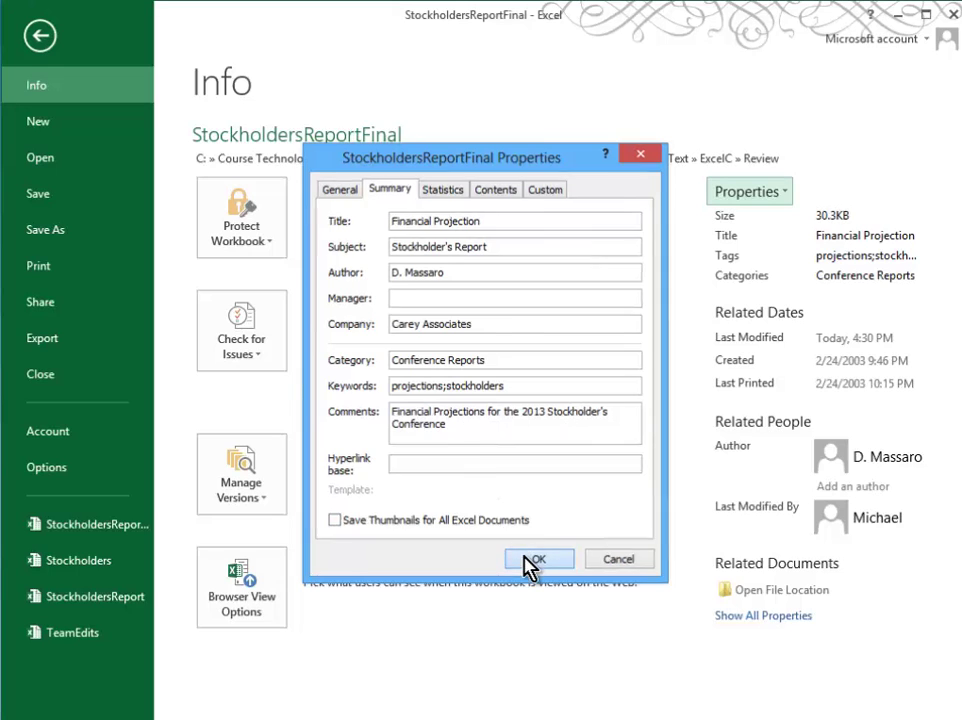
{"action": "left_click", "coordinate": [785, 616]}
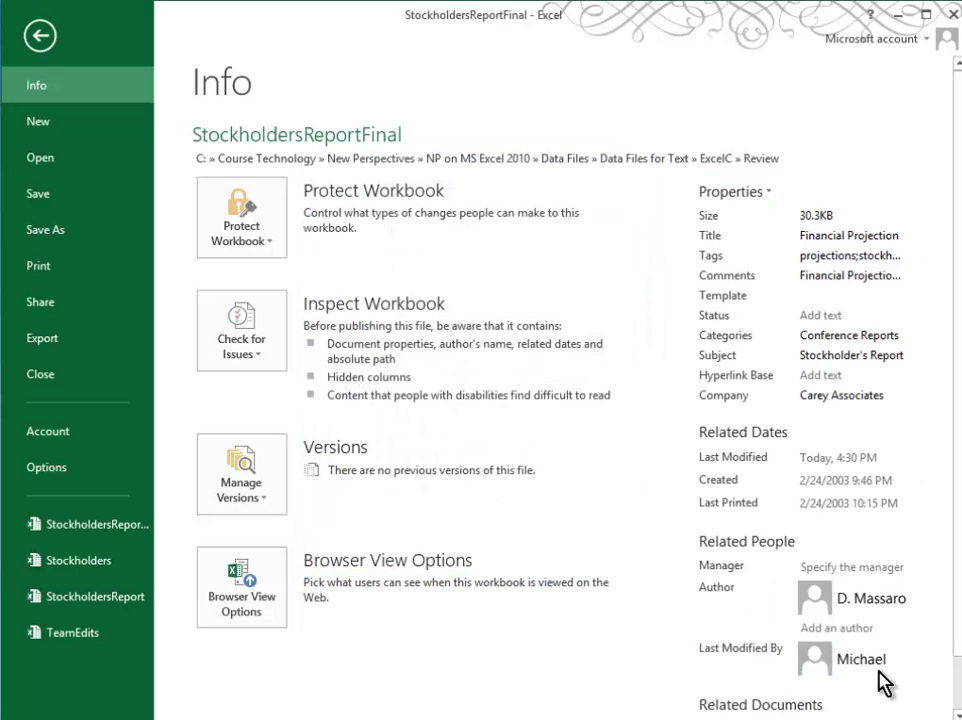
{"action": "left_click_drag", "start_coordinate": [955, 570], "coordinate": [958, 640]}
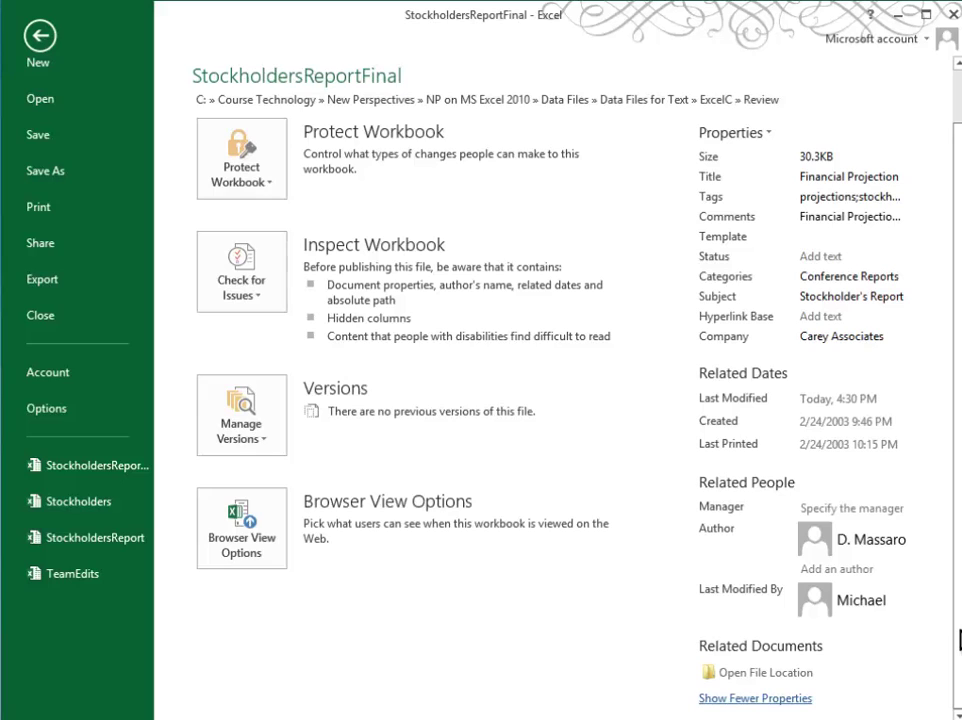
In Advanced Properties' Custom tab, add a Text property Department with value Finance
{"action": "left_click", "coordinate": [755, 136]}
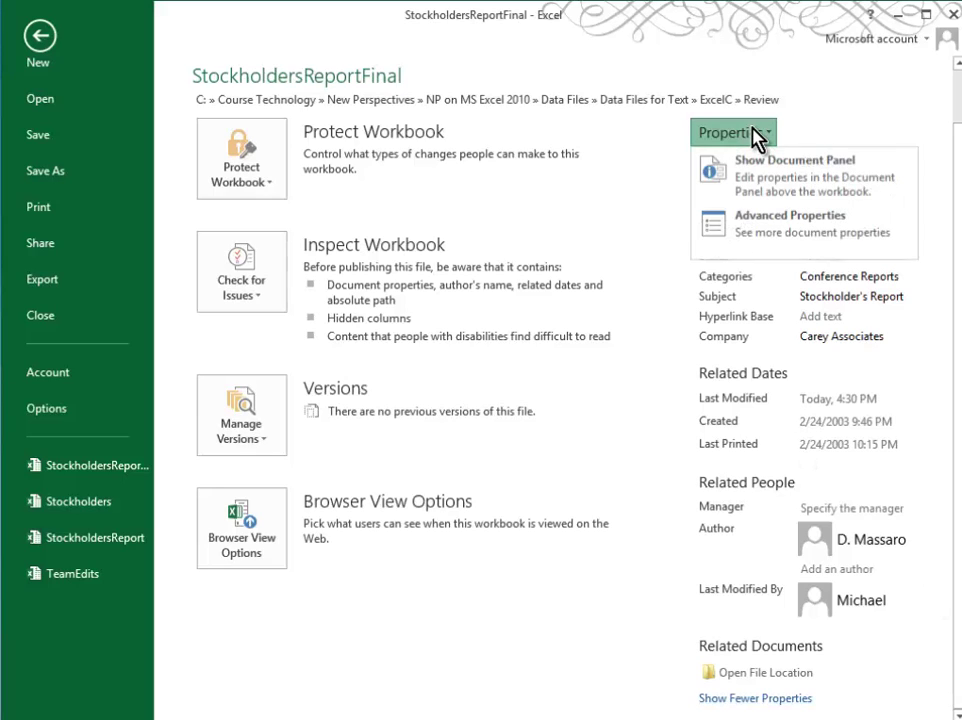
{"action": "left_click", "coordinate": [760, 240]}
{"action": "left_click", "coordinate": [548, 192]}
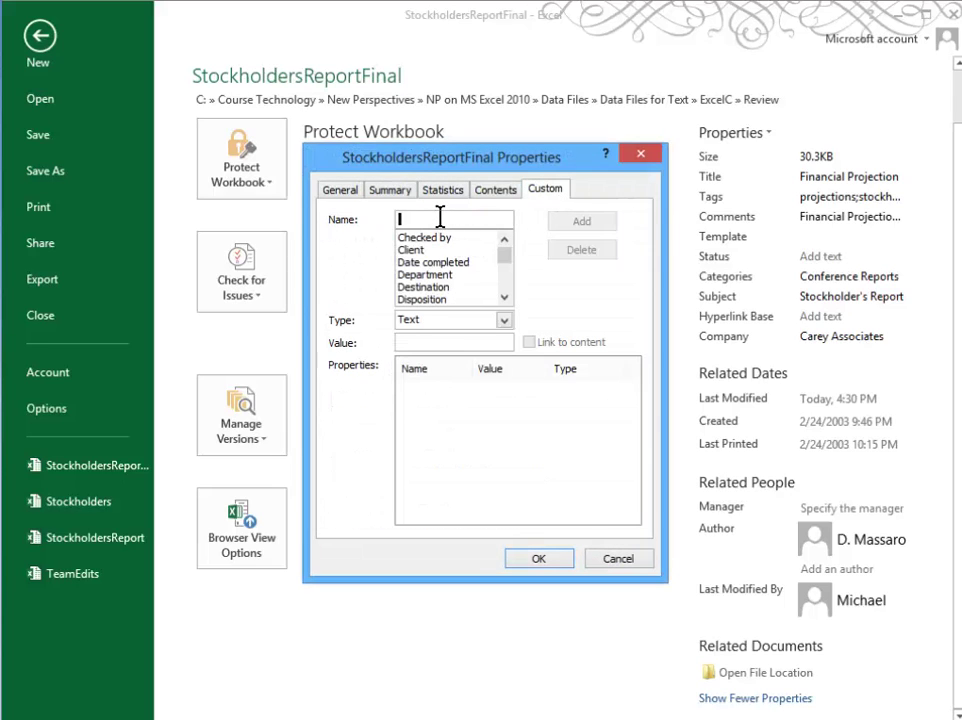
{"action": "type", "text": "Department"}
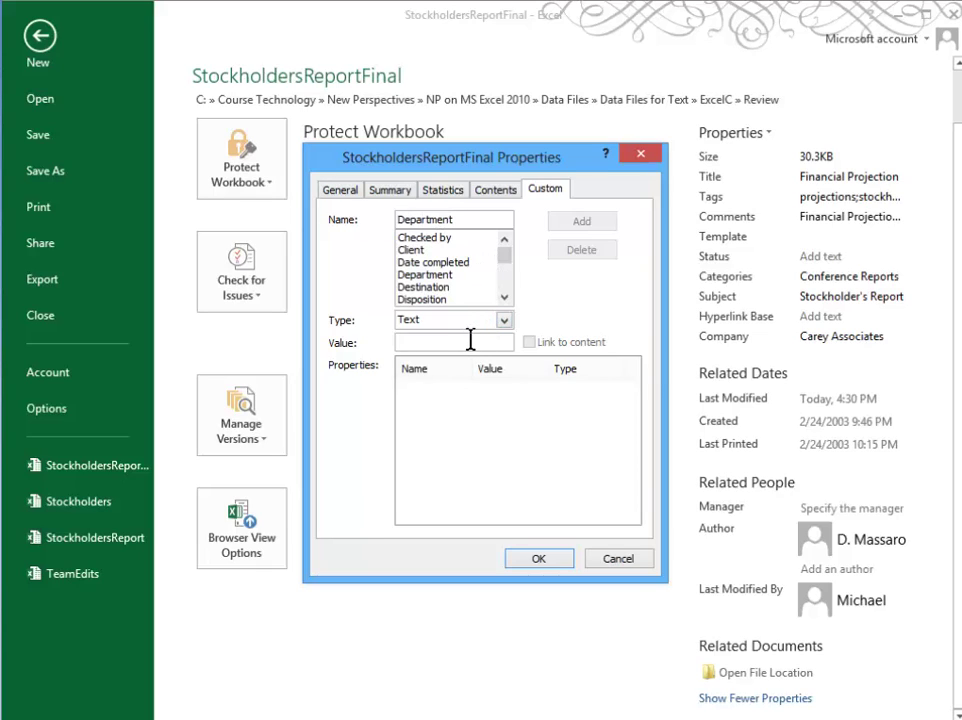
{"action": "left_click", "coordinate": [470, 341]}
{"action": "type", "text": "Finance"}
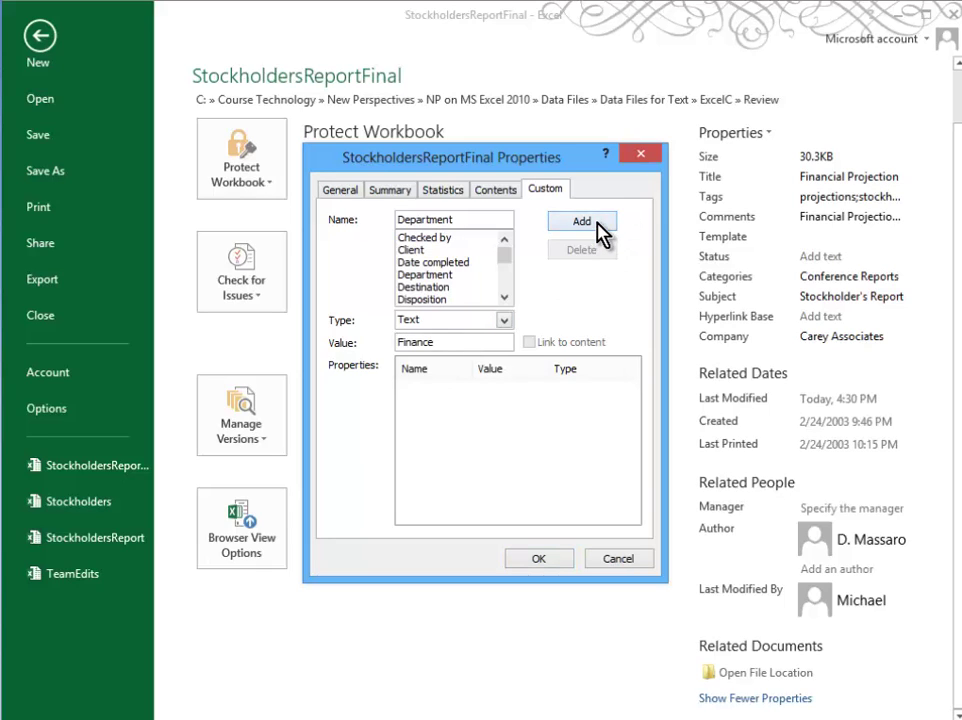
{"action": "left_click", "coordinate": [600, 221]}
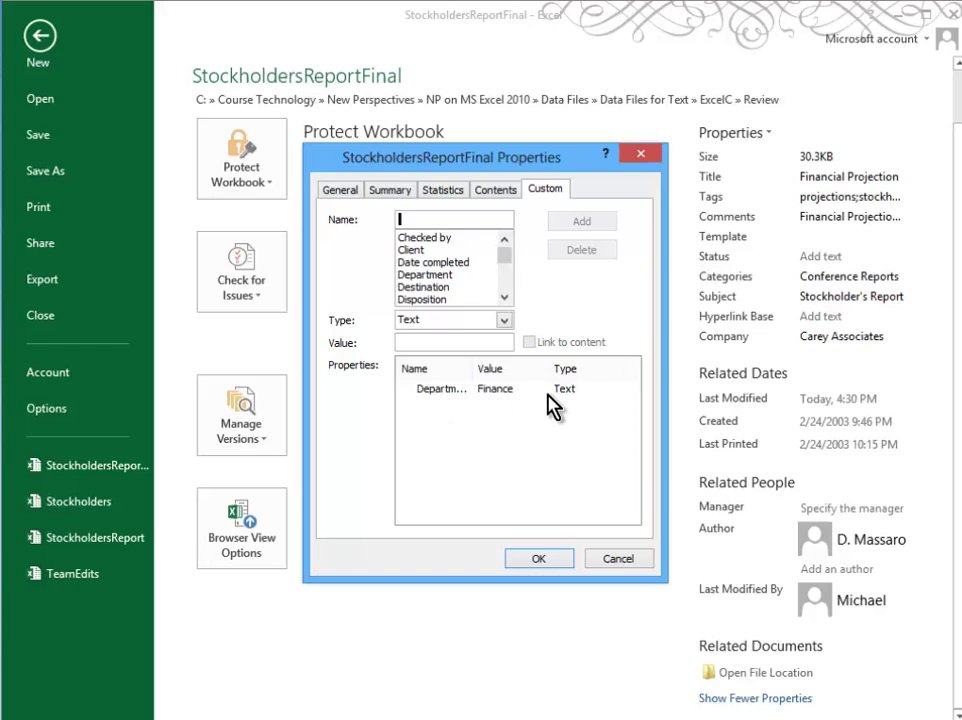
{"action": "left_click", "coordinate": [537, 562]}
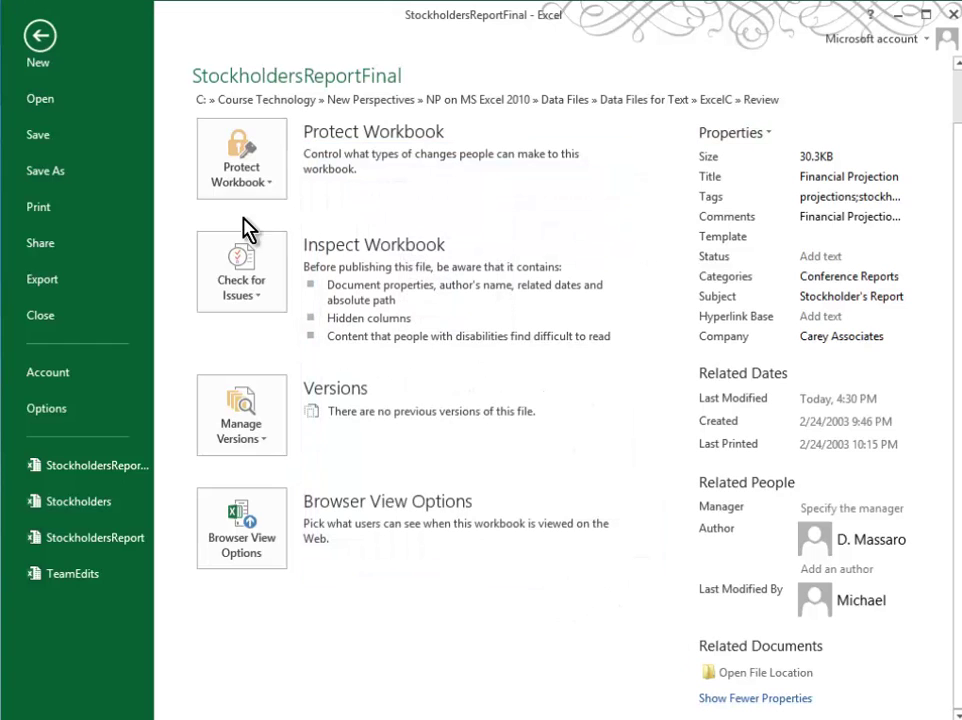
Save, inspect the workbook with Document Inspector, and close the findings without removing anything
{"action": "left_click", "coordinate": [212, 260]}
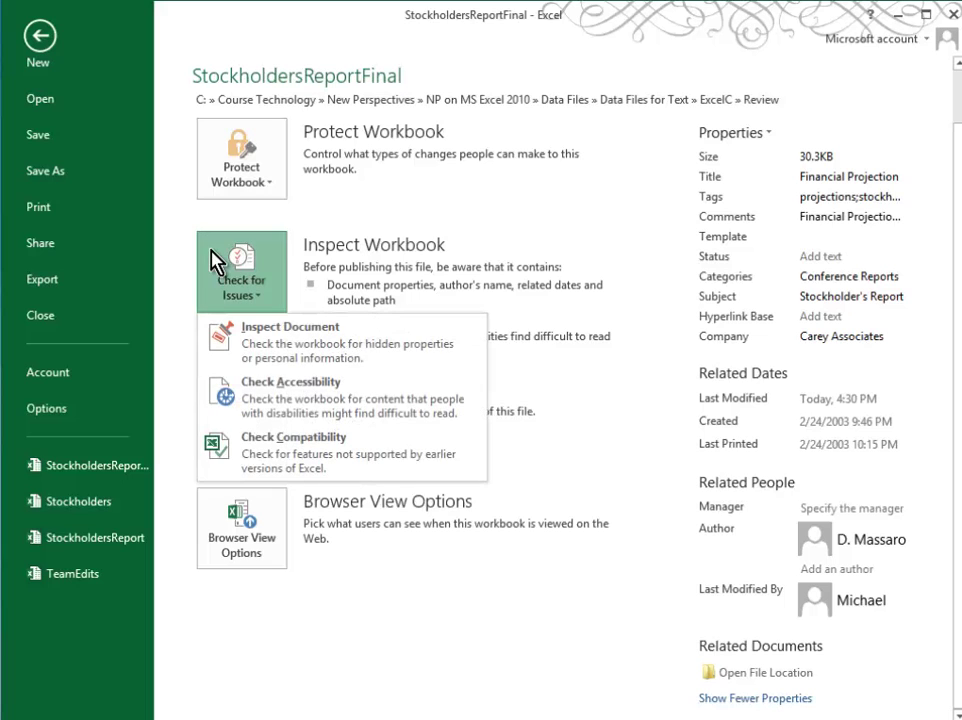
{"action": "left_click", "coordinate": [275, 352]}
{"action": "left_click", "coordinate": [508, 484]}
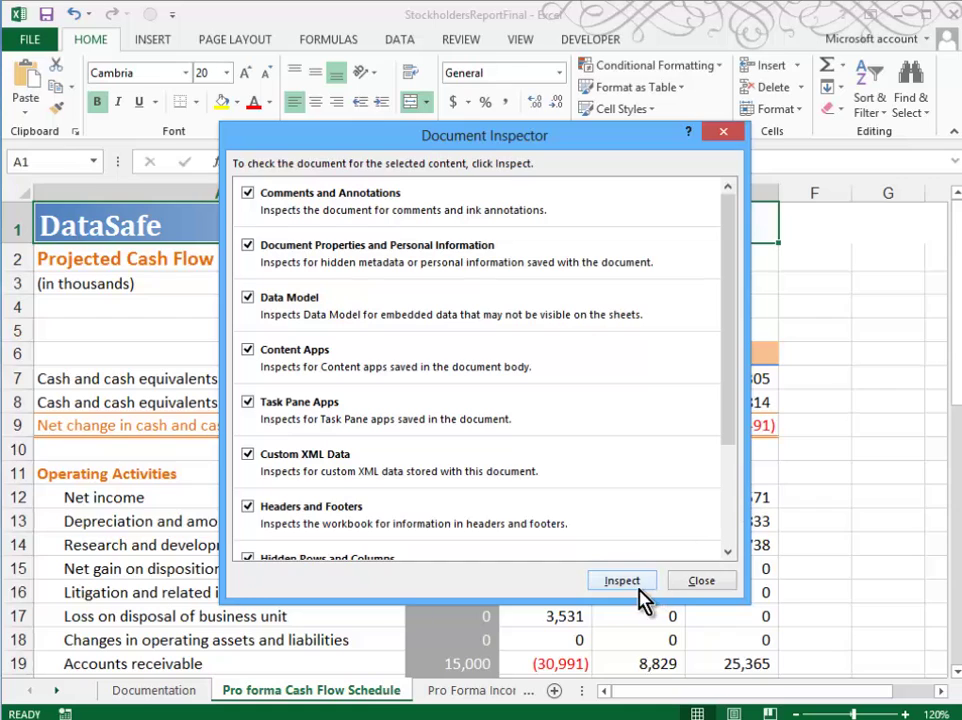
{"action": "left_click", "coordinate": [634, 584]}
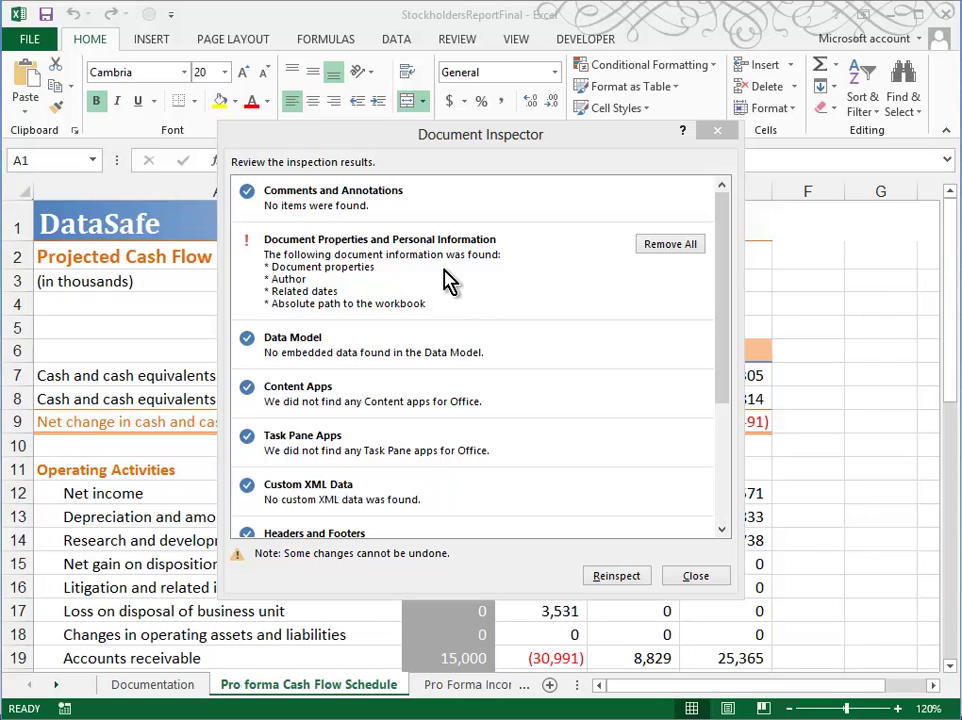
{"action": "left_click", "coordinate": [719, 576]}
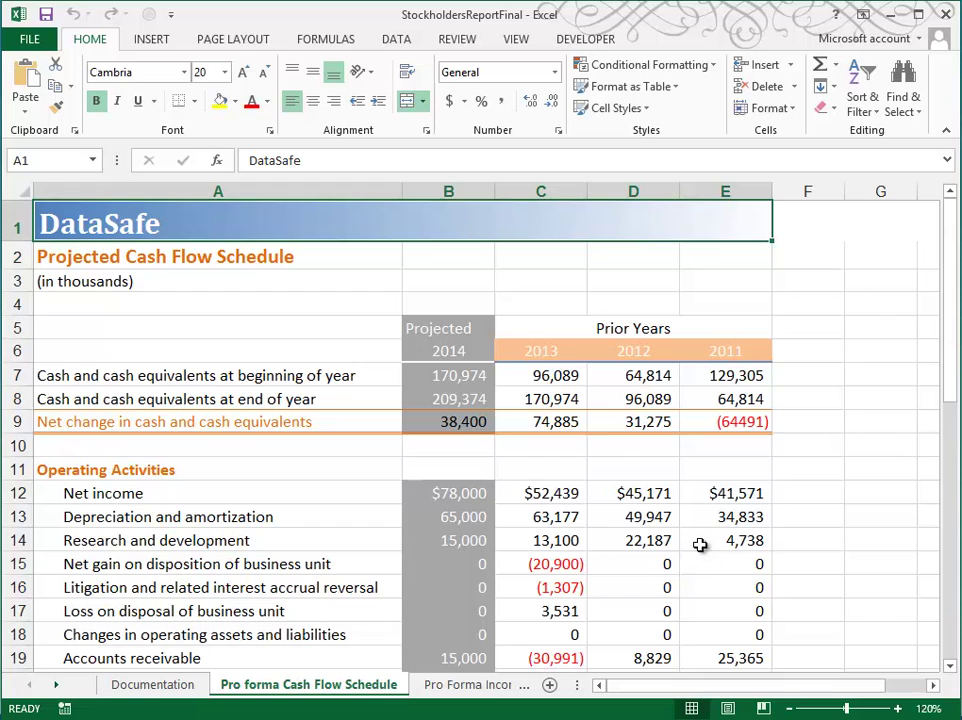
Encrypt the workbook with a password, entering the password twice to confirm
{"action": "left_click", "coordinate": [12, 45]}
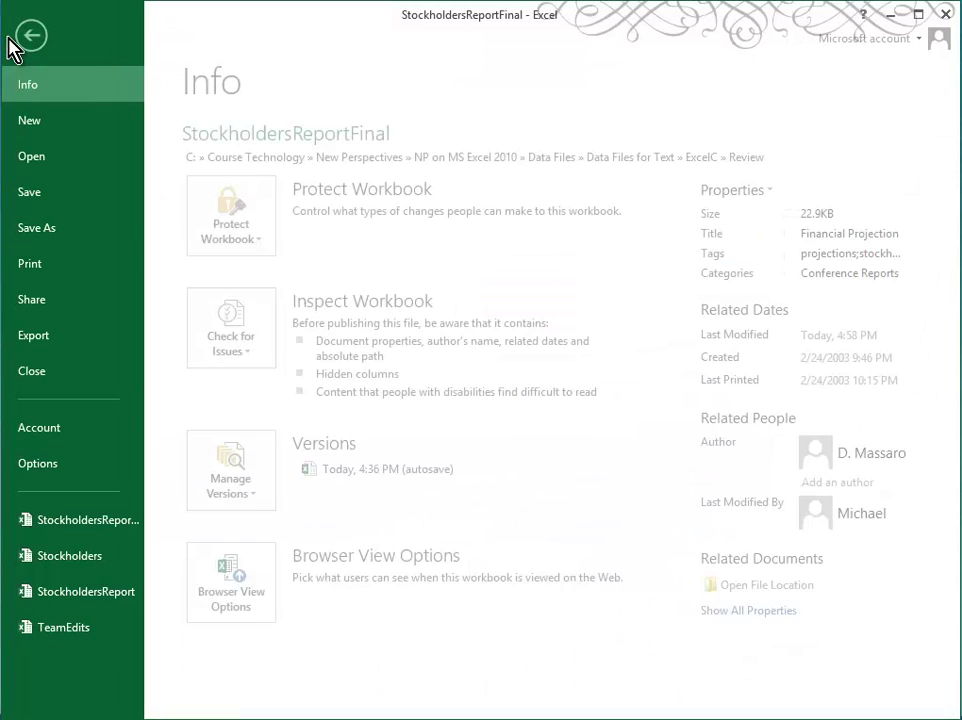
{"action": "left_click", "coordinate": [237, 220]}
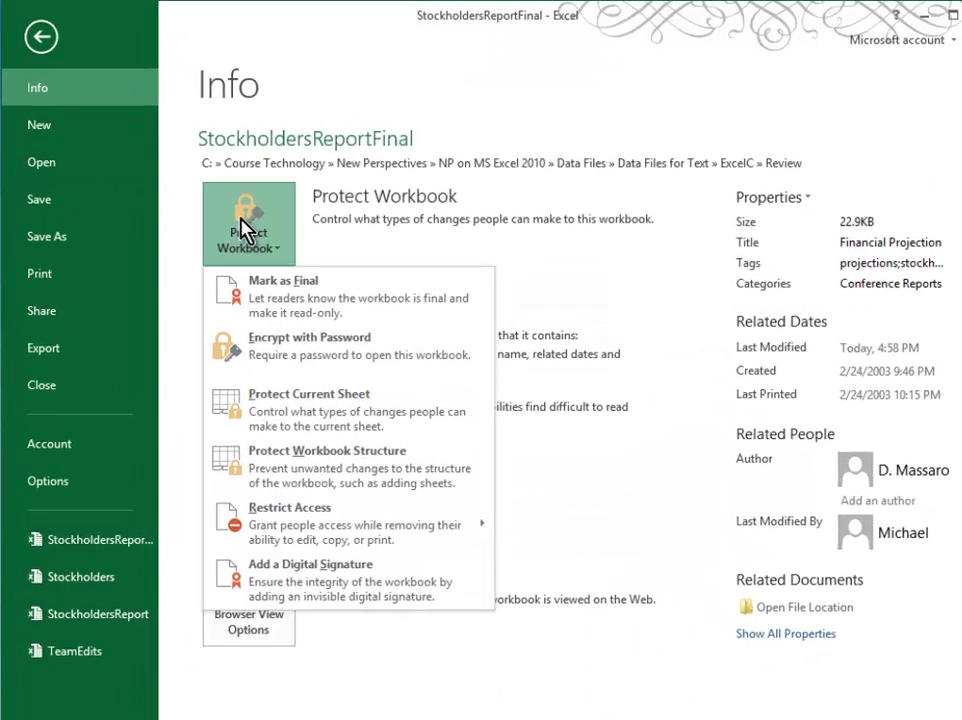
{"action": "left_click", "coordinate": [367, 468]}
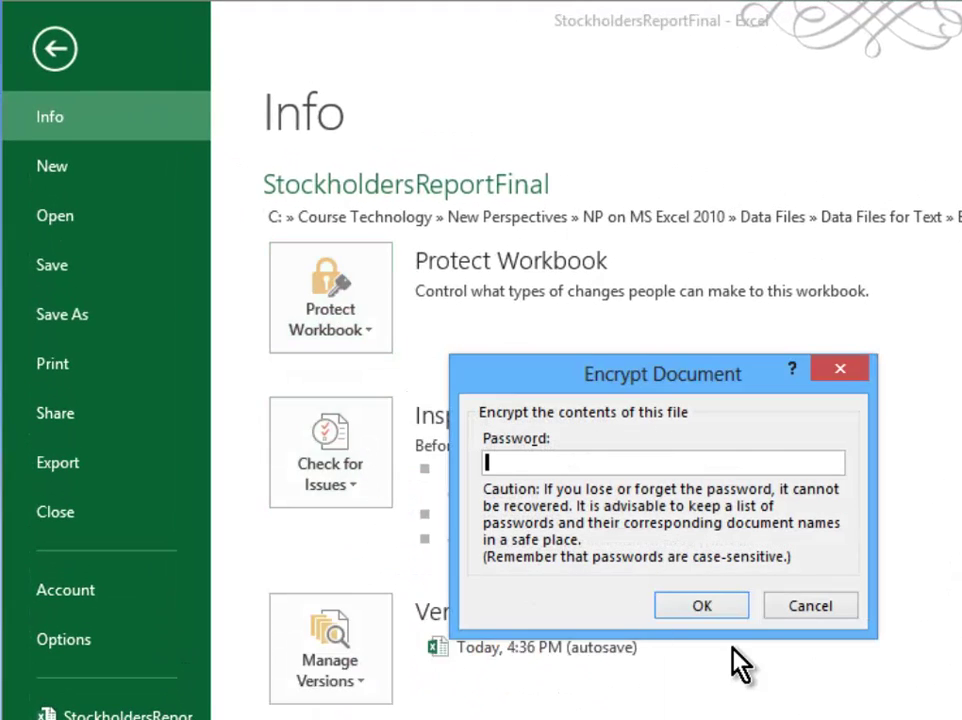
{"action": "type", "text": "•••••••"}
{"action": "left_click", "coordinate": [710, 612]}
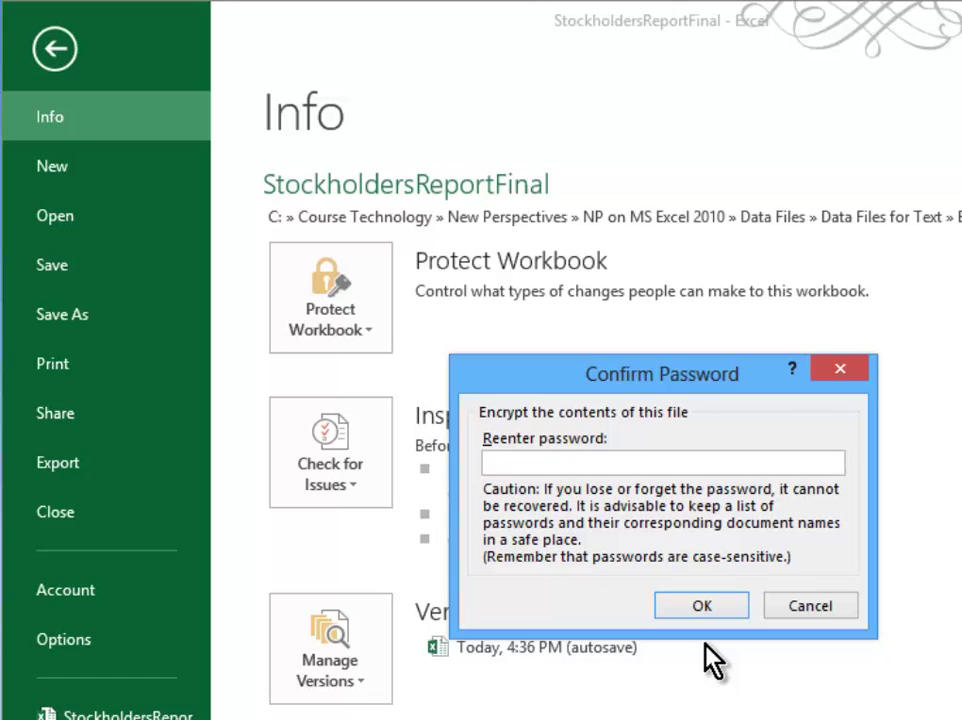
{"action": "type", "text": "password"}
{"action": "left_click", "coordinate": [683, 608]}
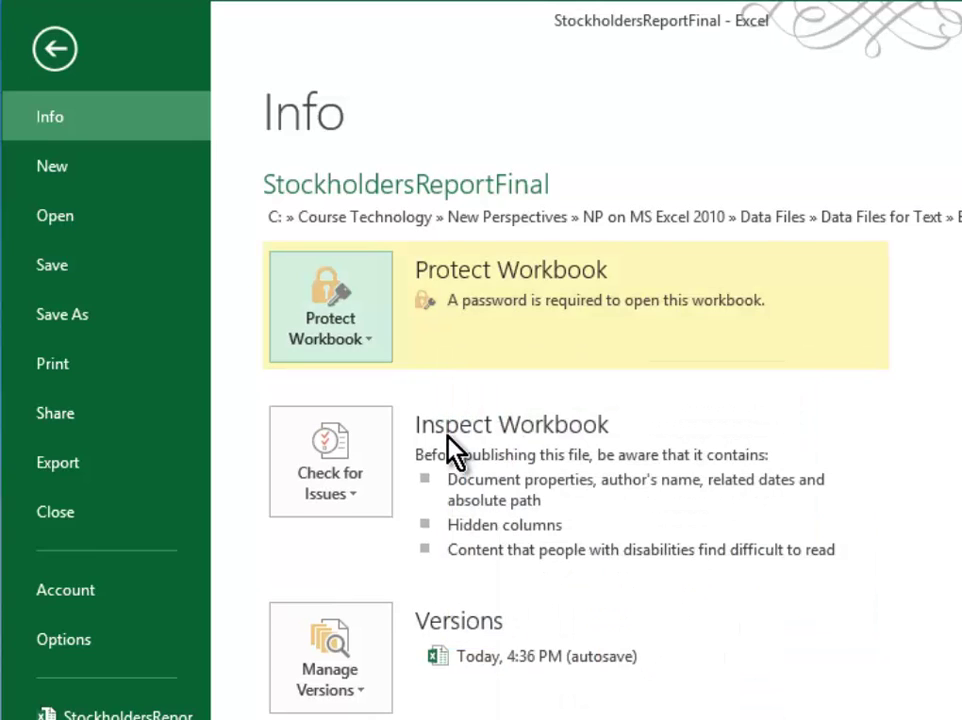
Mark the encrypted workbook as final and dismiss the read-only notice
{"action": "left_click", "coordinate": [376, 335]}
{"action": "left_click", "coordinate": [290, 392]}
{"action": "left_click", "coordinate": [750, 650]}
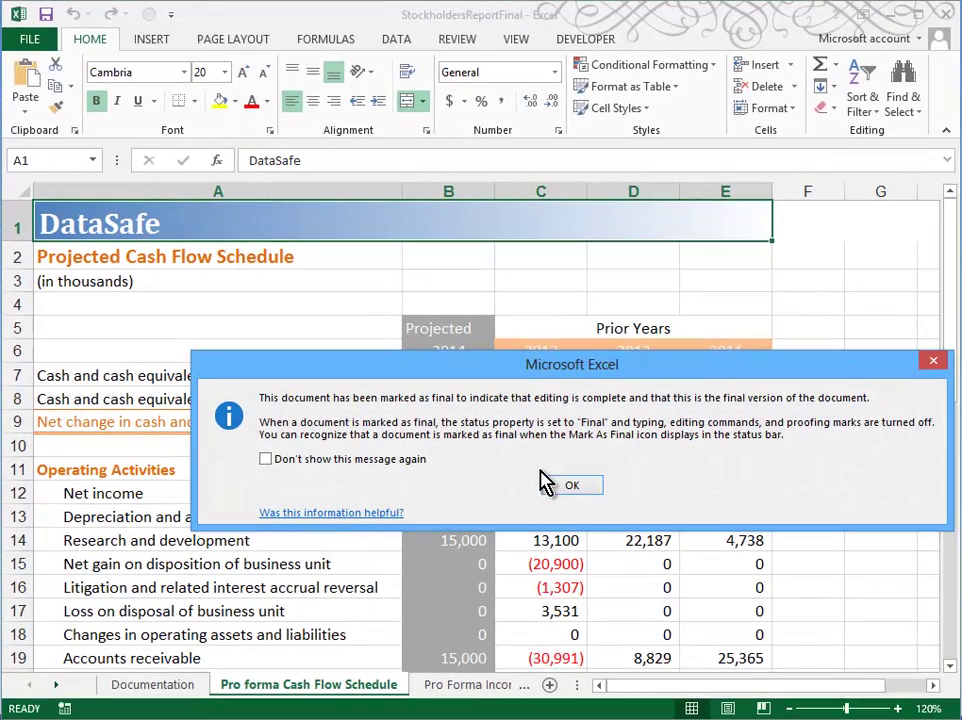
{"action": "left_click", "coordinate": [562, 487]}
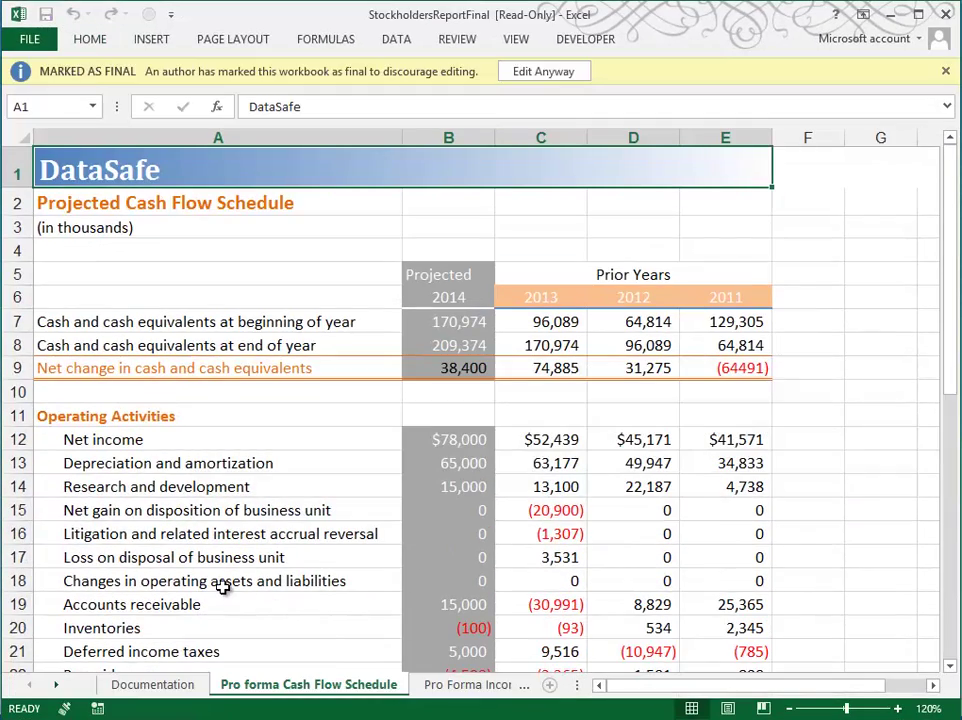